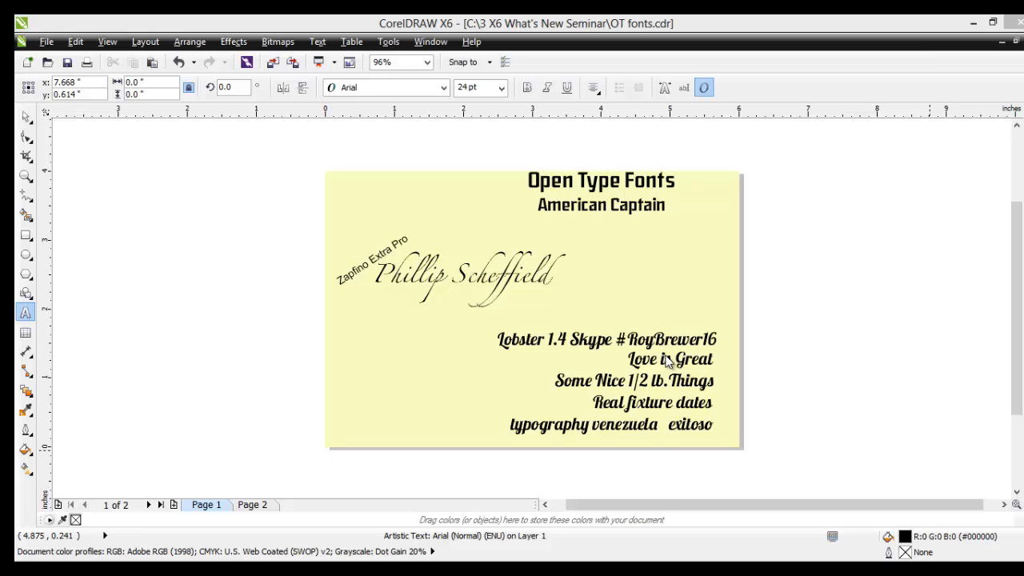
Look at the Gabriola sample on page 2 and return to page 1.
left_click(252, 504)
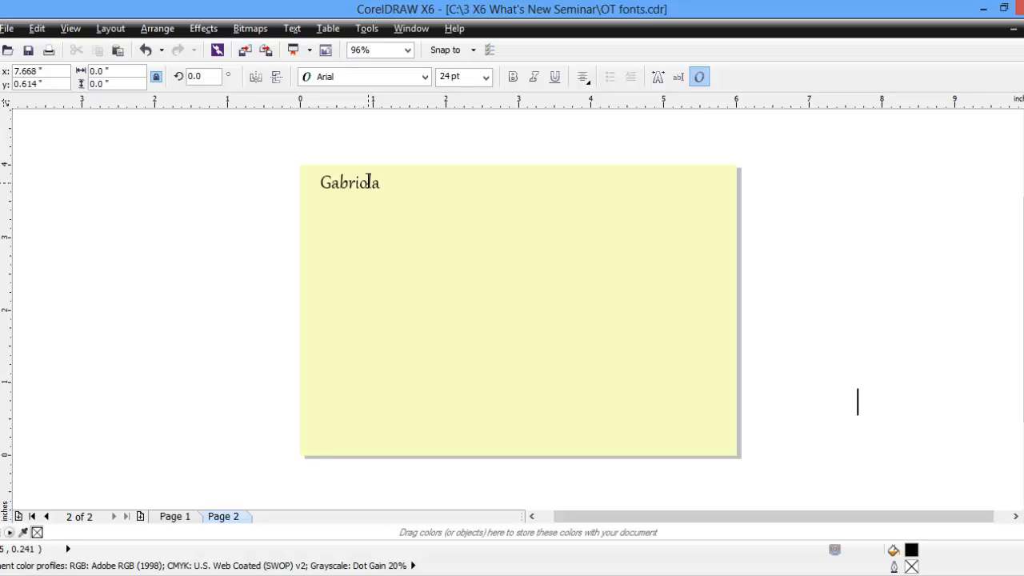
left_click(173, 517)
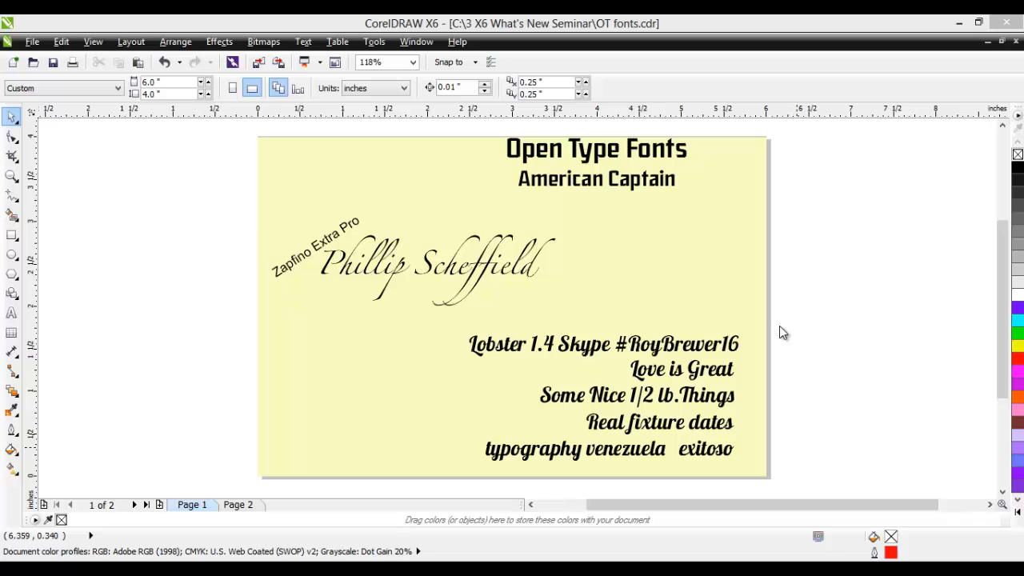
scroll(803, 400, "up", 1)
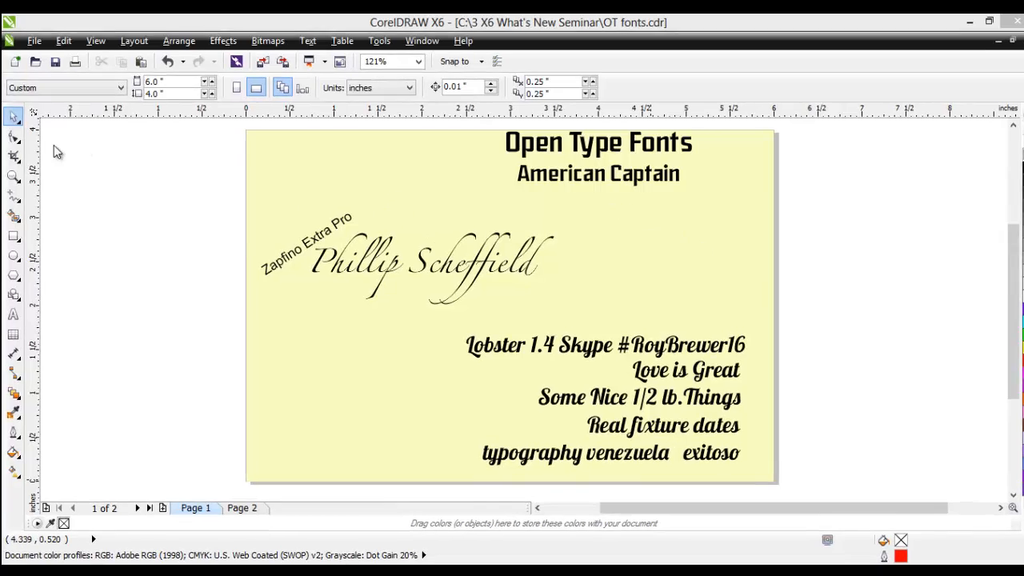
Apply Stylistic Set 1 to the line "American Captain" in the heading text.
left_click(17, 120)
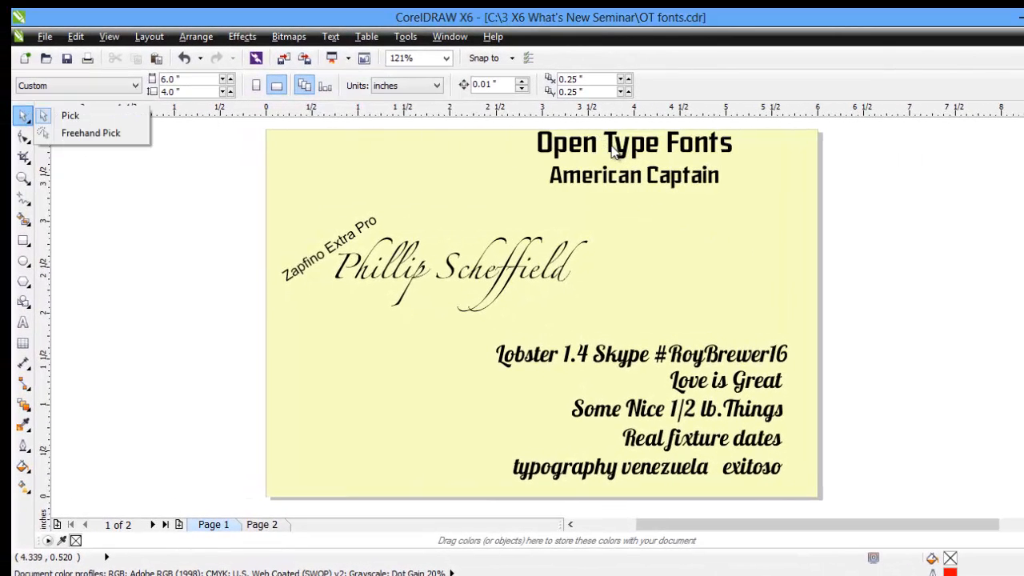
left_click(611, 146)
left_click(611, 147)
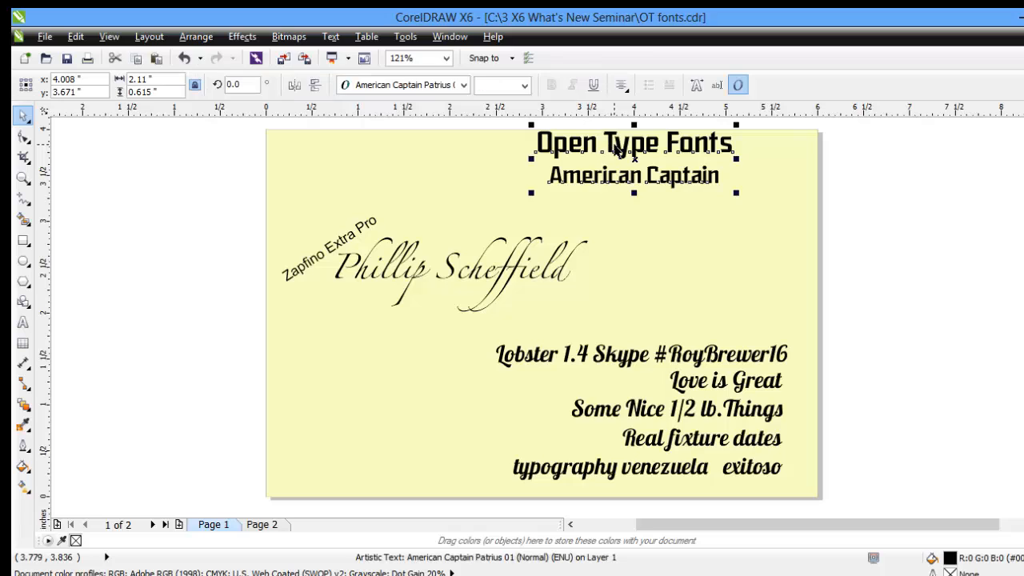
left_click(24, 177)
left_click_drag(501, 207, 791, 169)
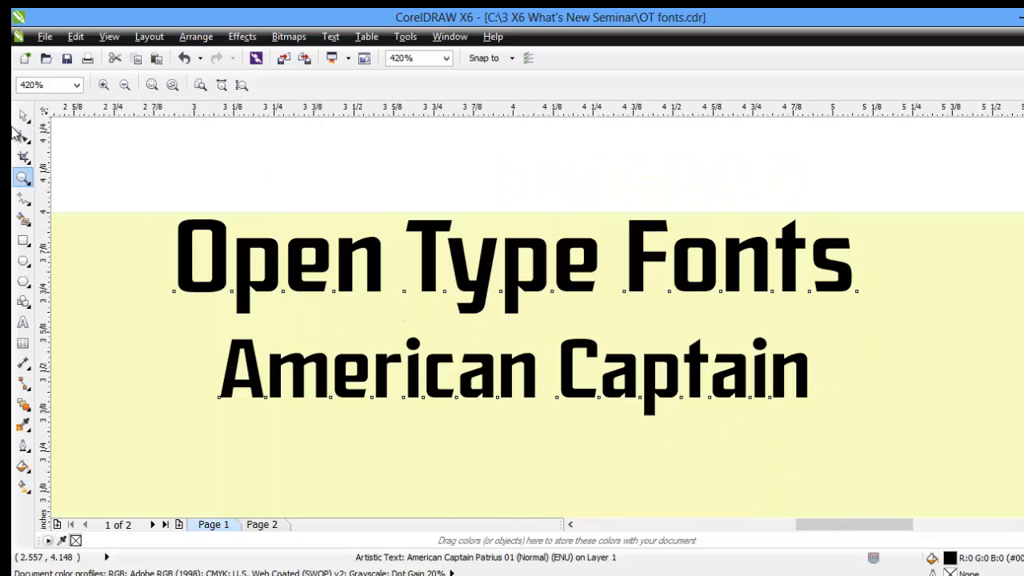
left_click(23, 116)
left_click(377, 305)
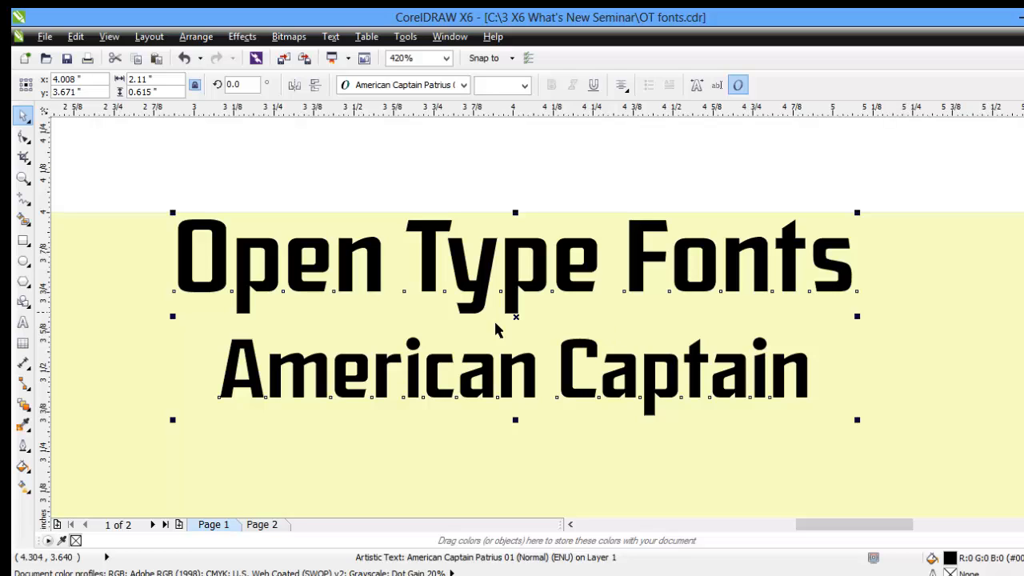
double_click(248, 371)
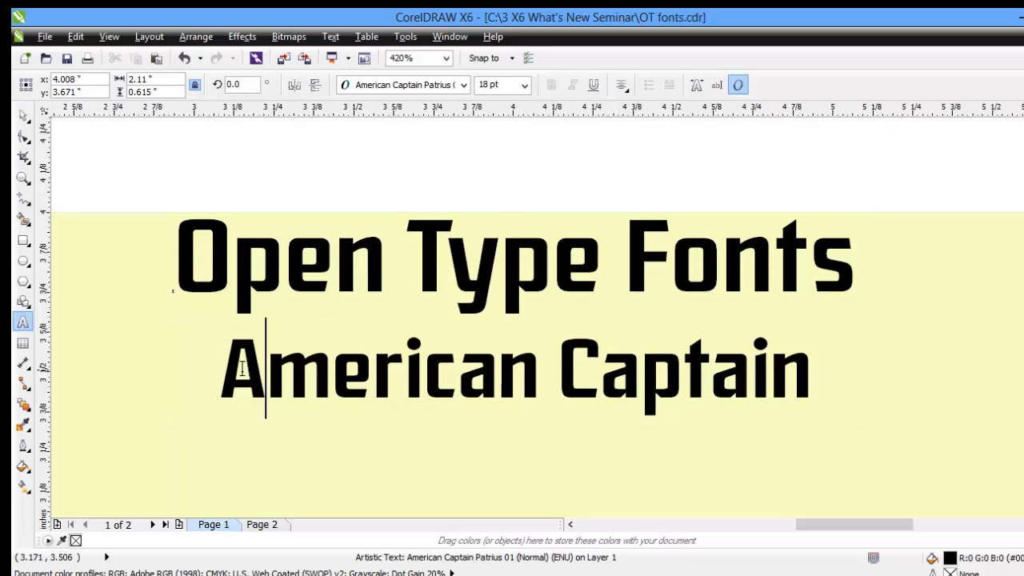
left_click_drag(219, 371, 880, 468)
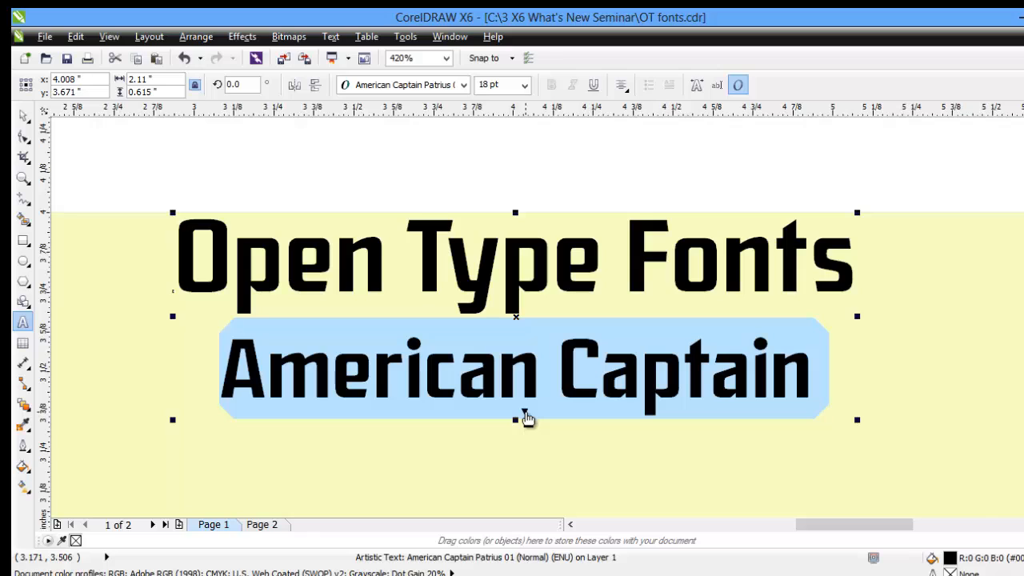
left_click(526, 415)
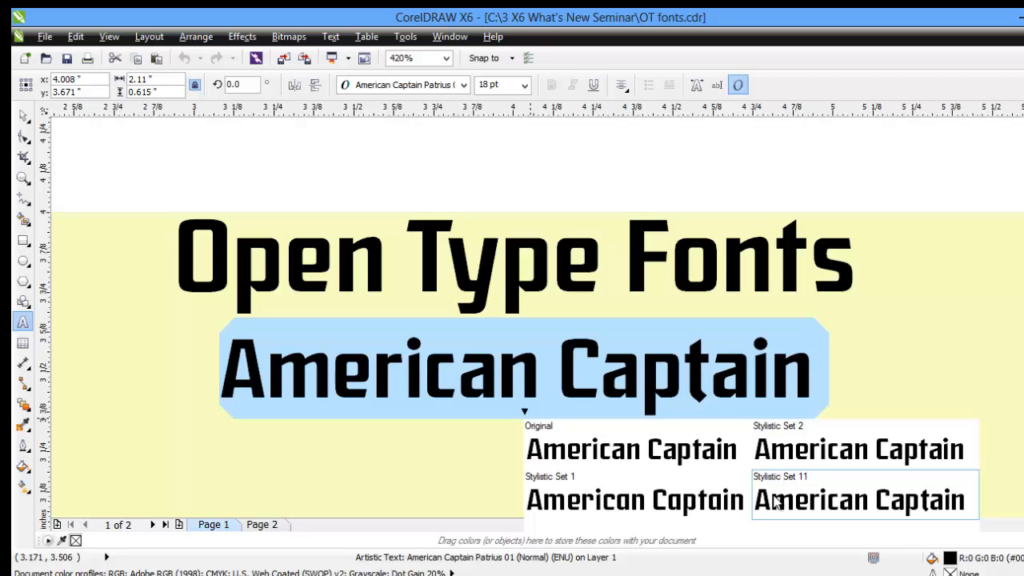
left_click(776, 500)
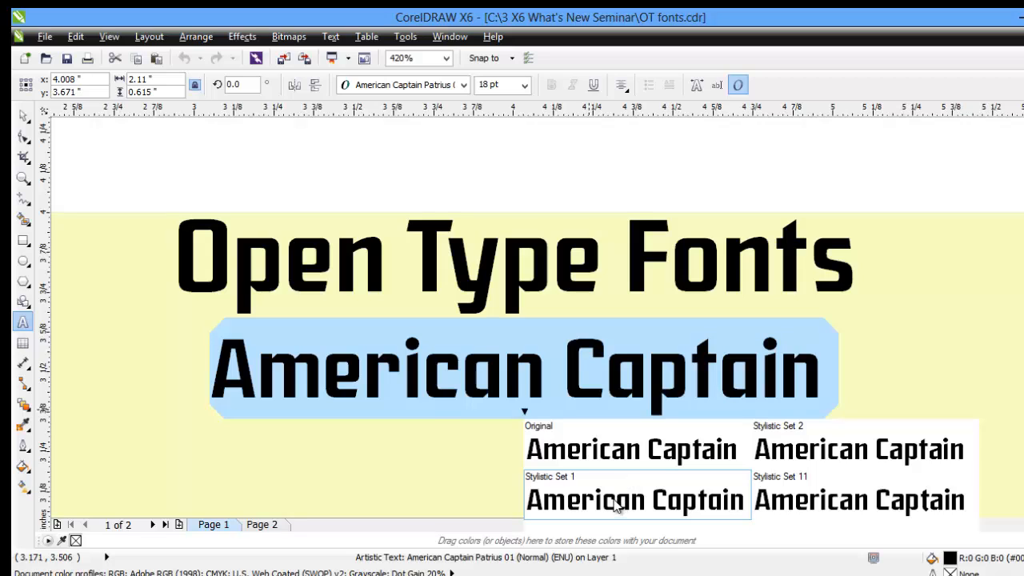
left_click(616, 504)
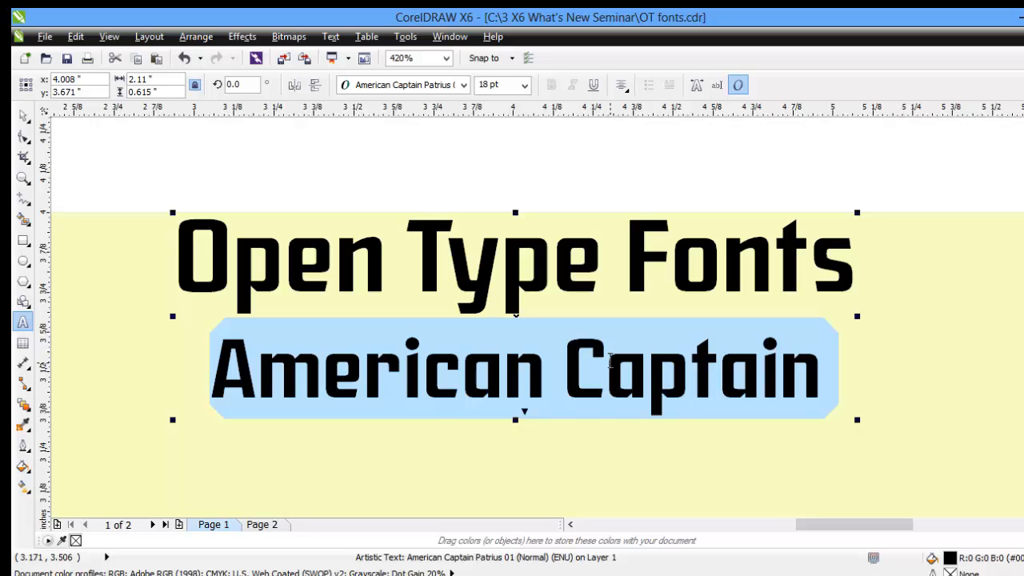
Select the line "Open Type Fonts" and preview its OpenType variants, including Stylistic Set 11.
left_click(342, 177)
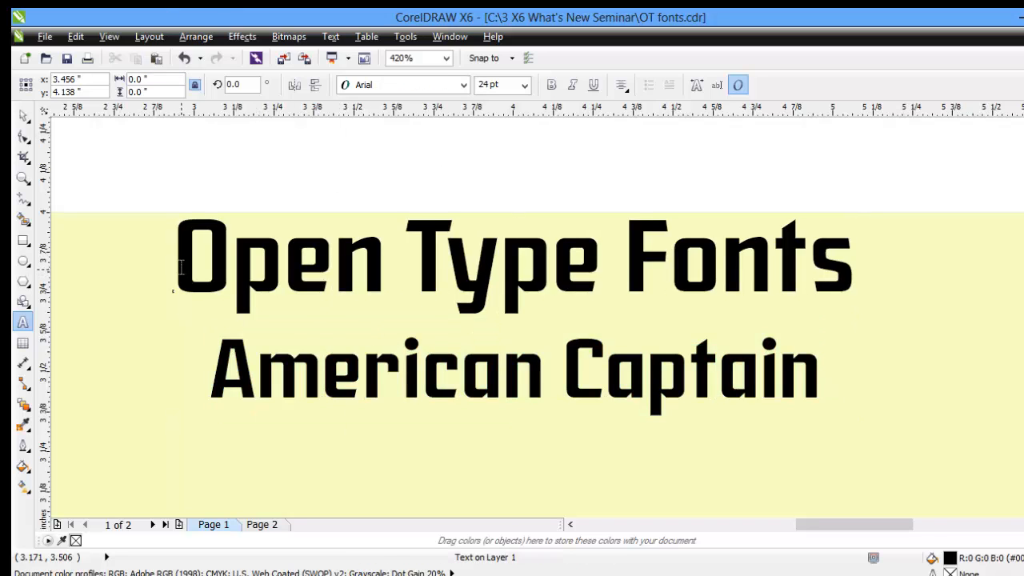
left_click_drag(180, 268, 823, 441)
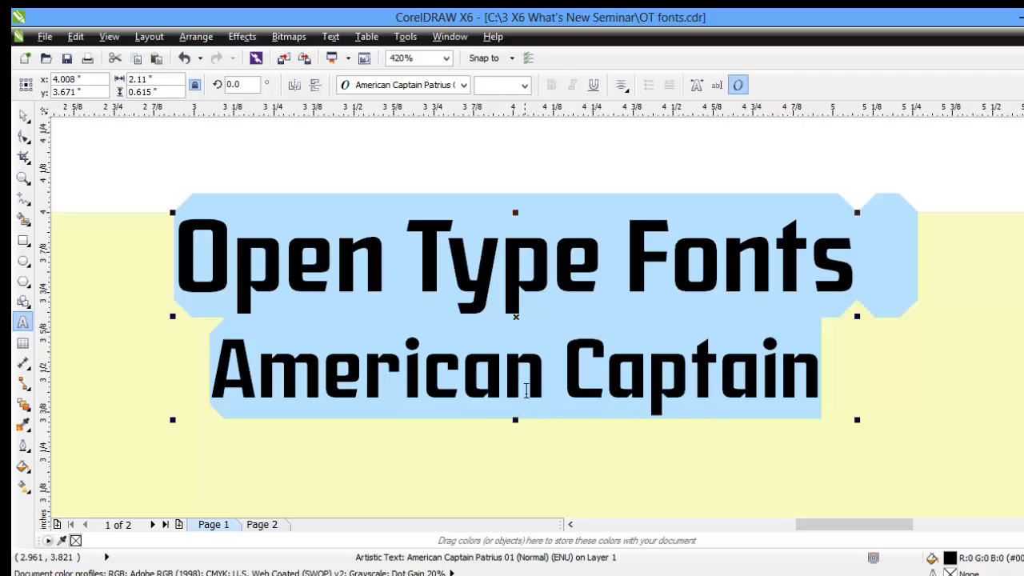
left_click(537, 342)
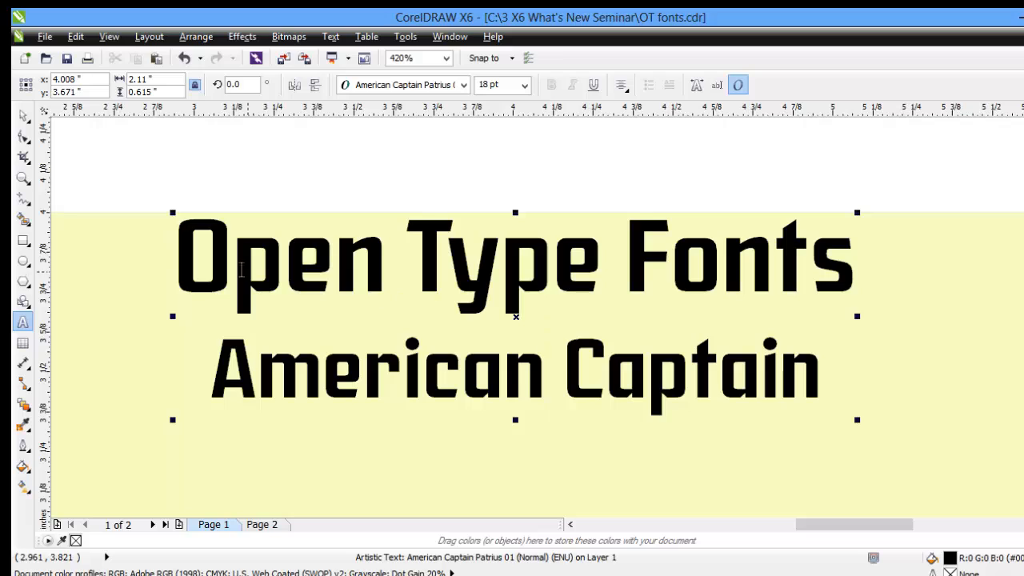
left_click(183, 250)
left_click_drag(183, 250, 369, 264)
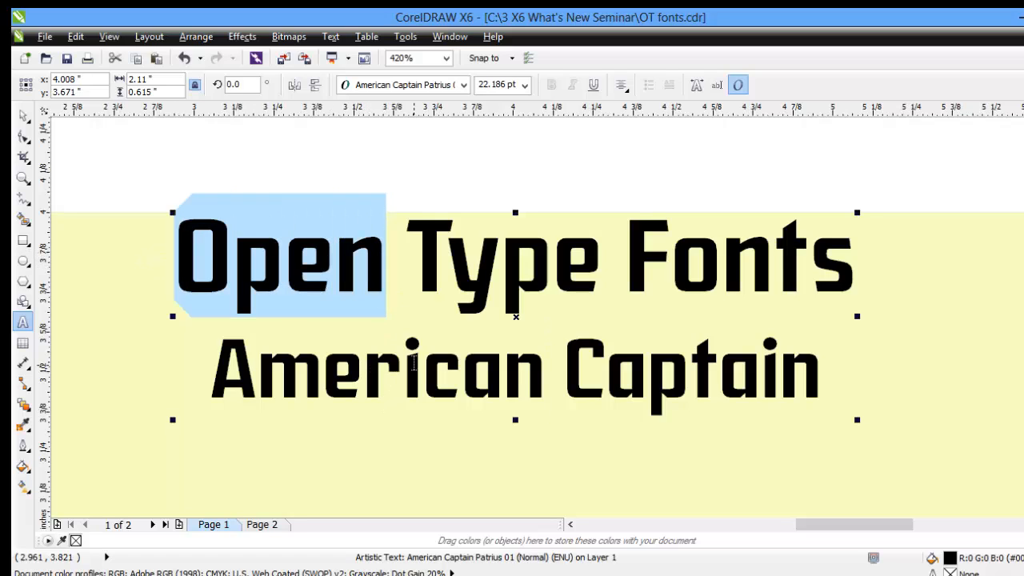
left_click_drag(422, 245, 856, 259)
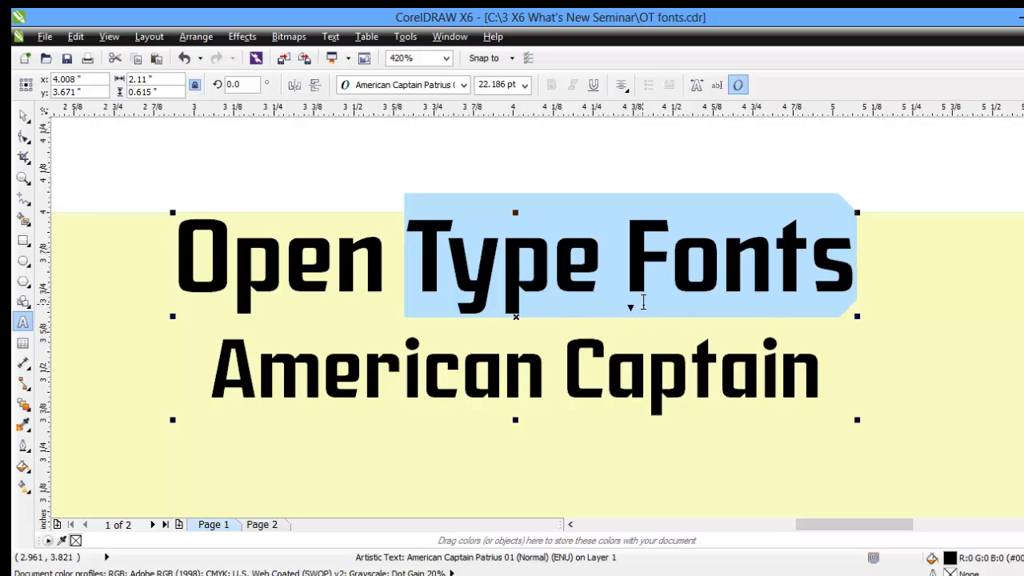
left_click_drag(248, 255, 384, 380)
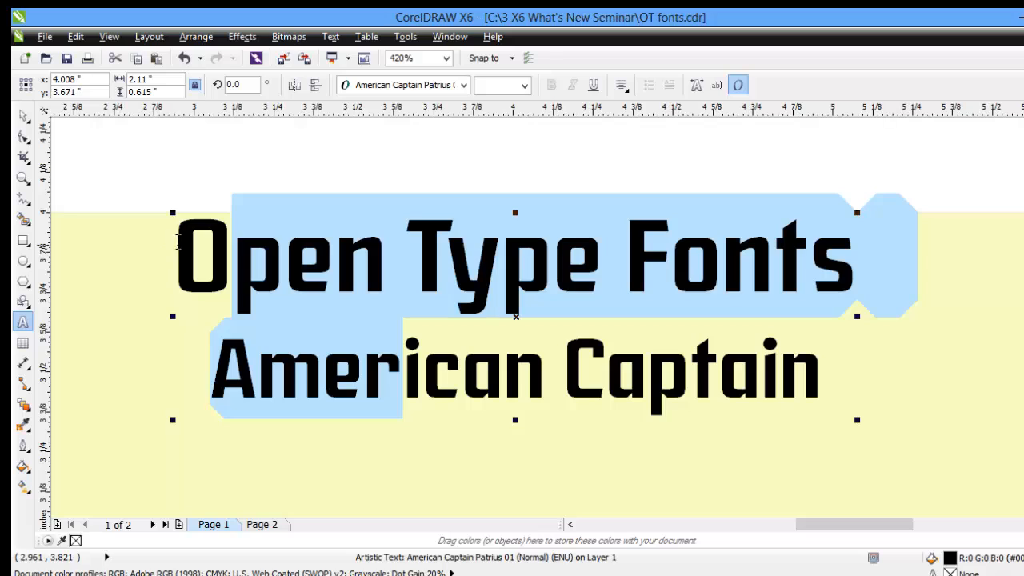
left_click(178, 244)
left_click_drag(179, 243, 859, 311)
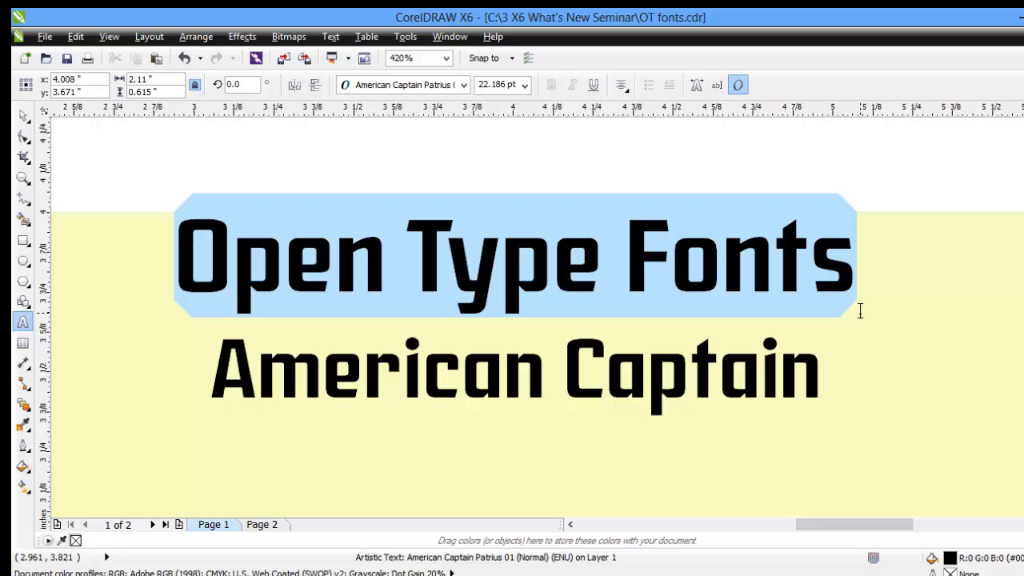
left_click_drag(860, 311, 860, 311)
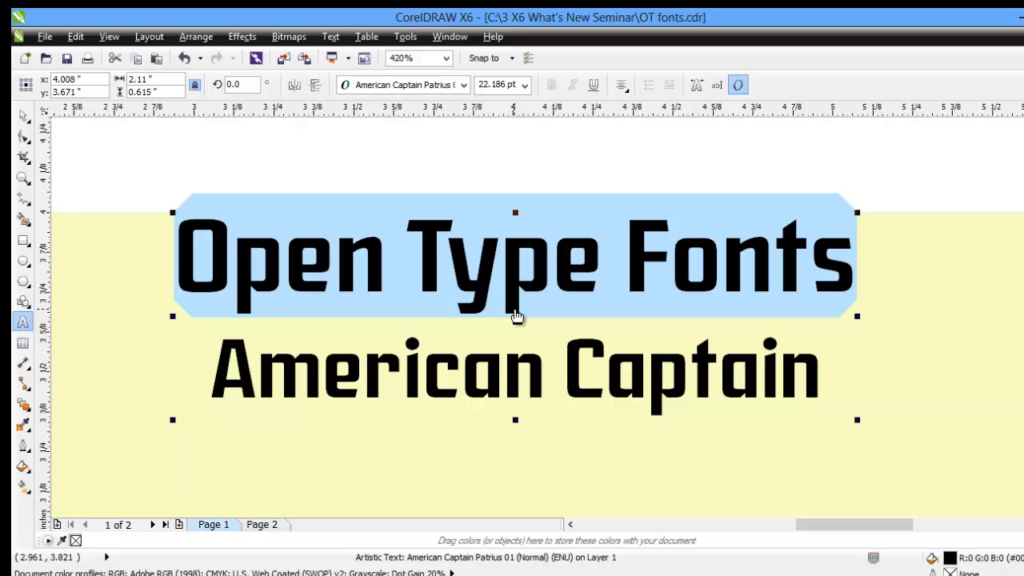
left_click(516, 317)
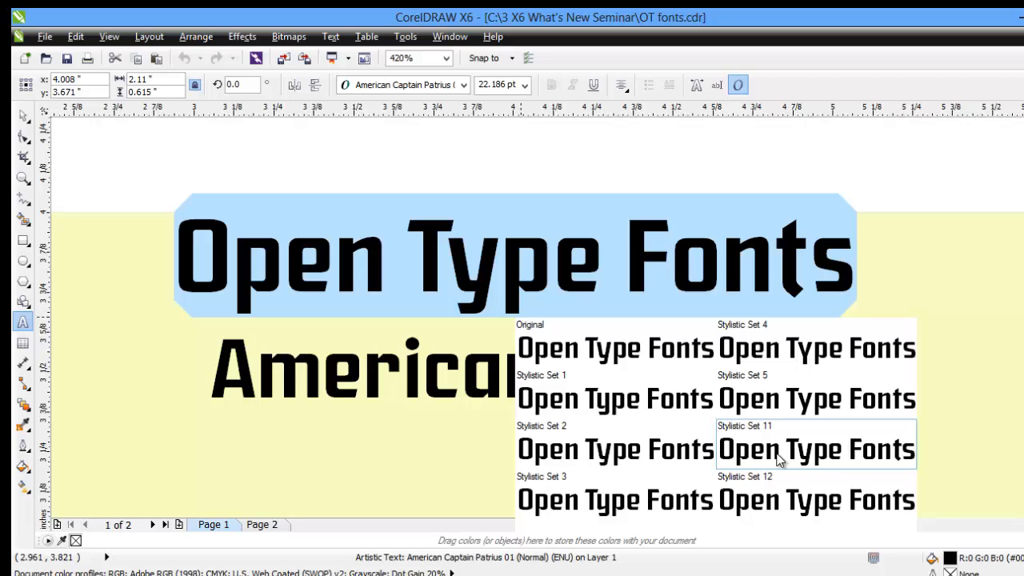
left_click(723, 418)
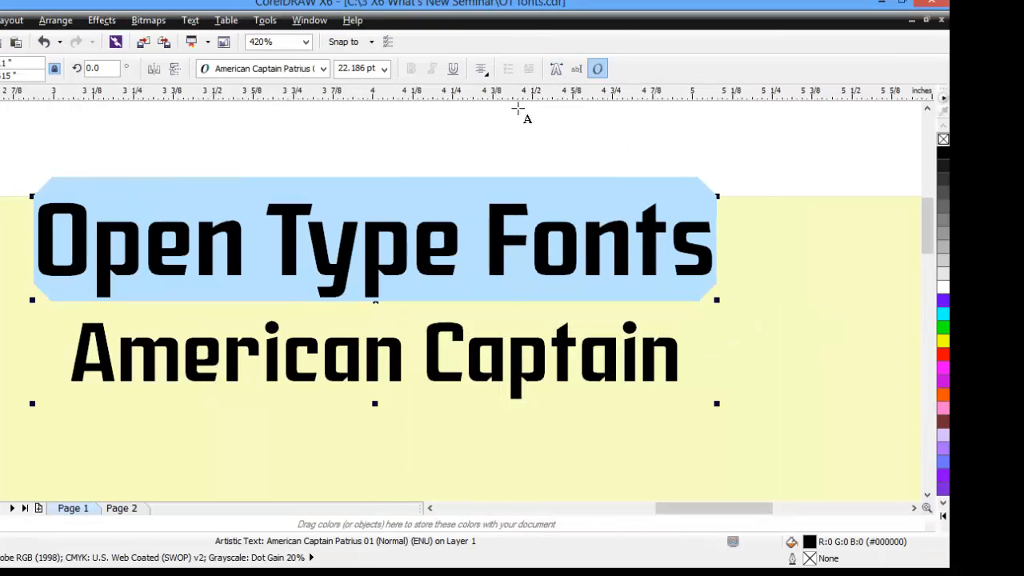
Turn off interactive OpenType, check the line "American Captain" without it, and open the heading's object properties.
left_click(518, 135)
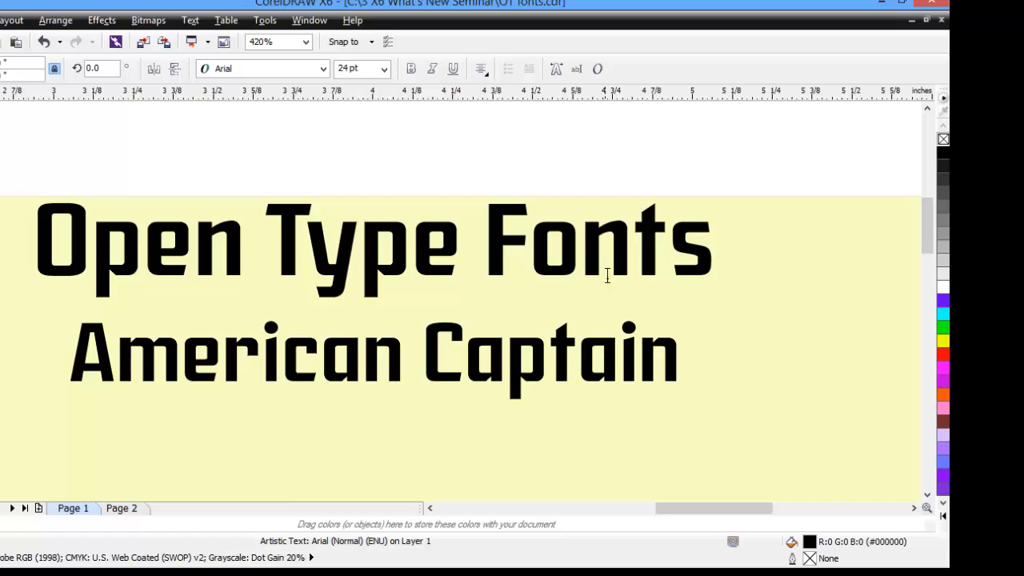
left_click_drag(676, 359, 76, 368)
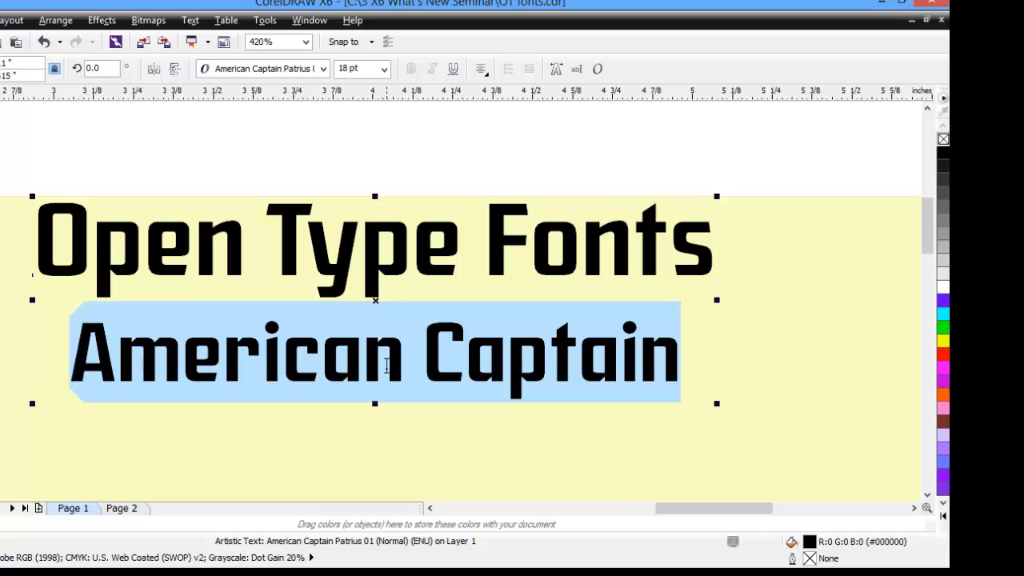
left_click(1, 104)
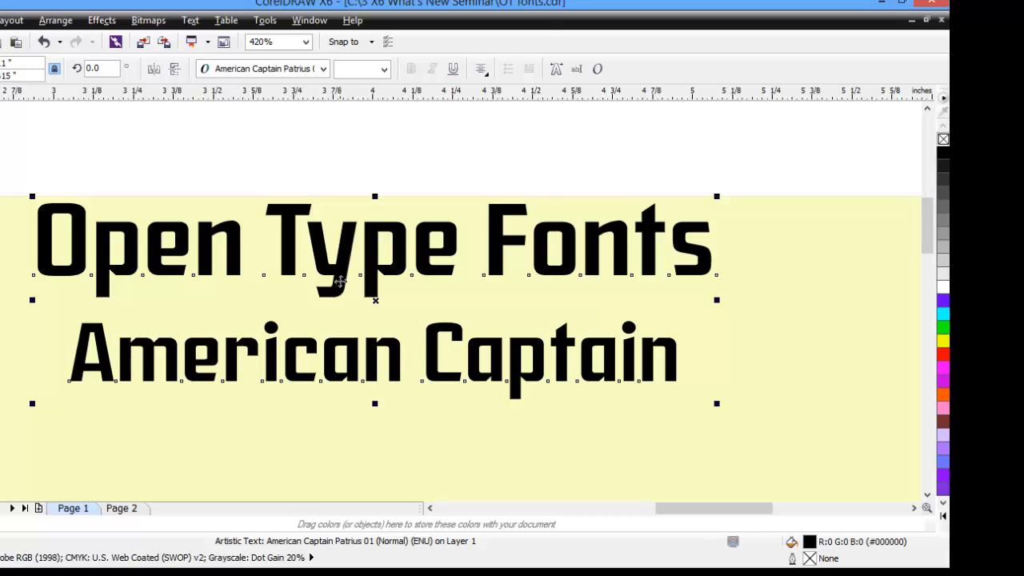
right_click(342, 286)
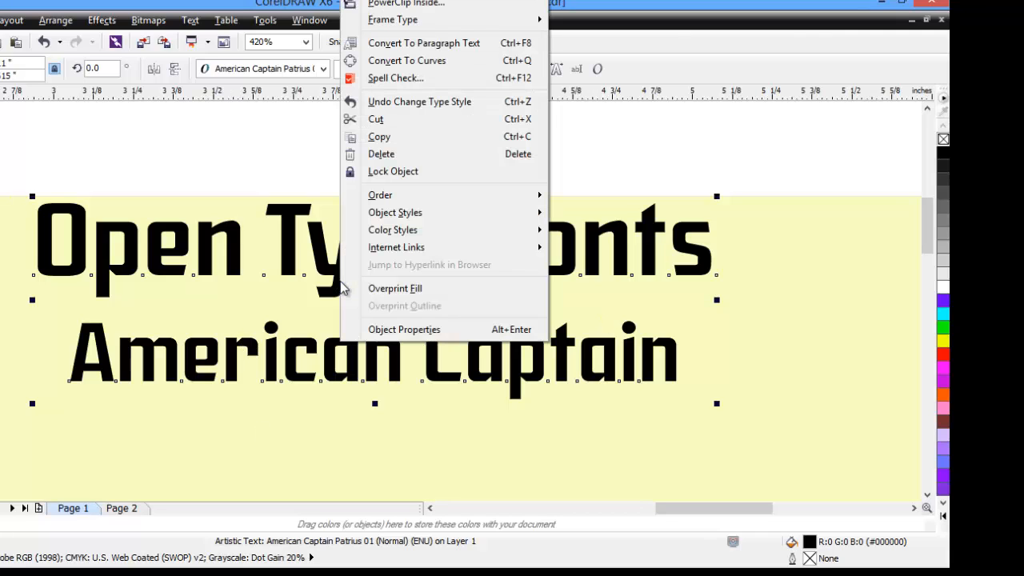
left_click(388, 329)
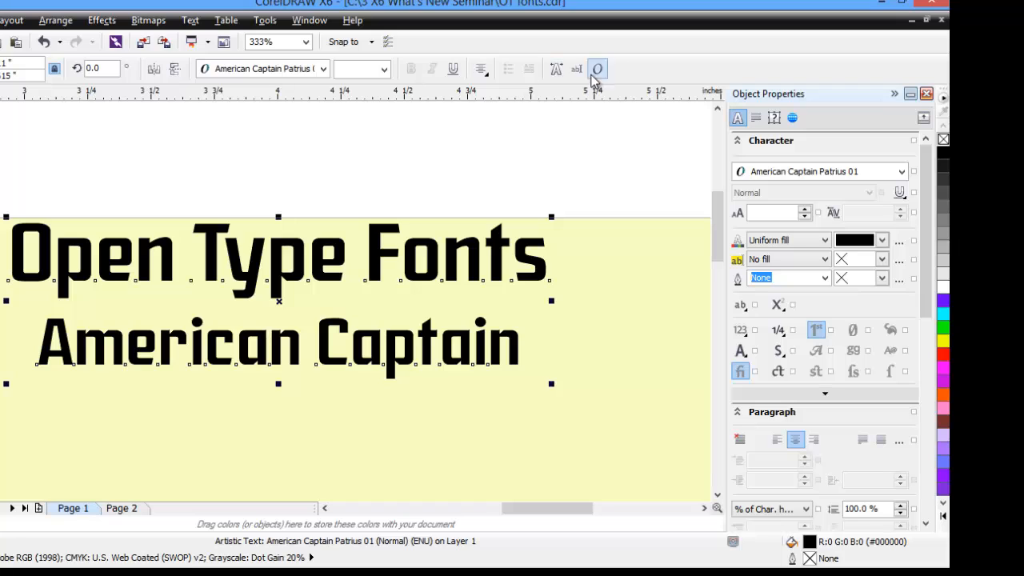
Apply Stylistic Alternate 1 to "American Captain" and switch it to Stylistic Alternate 5.
double_click(520, 350)
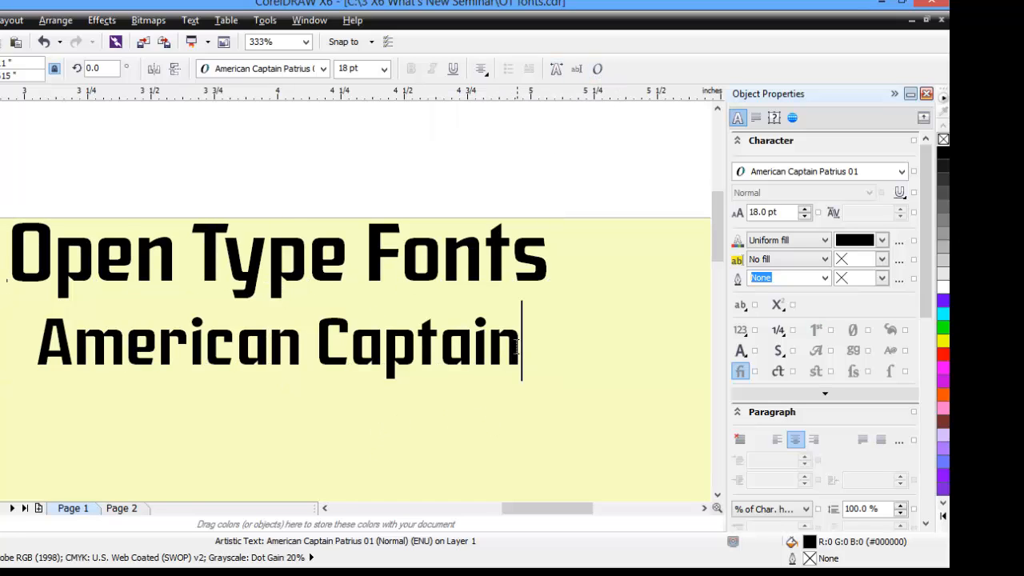
left_click_drag(520, 349, 37, 345)
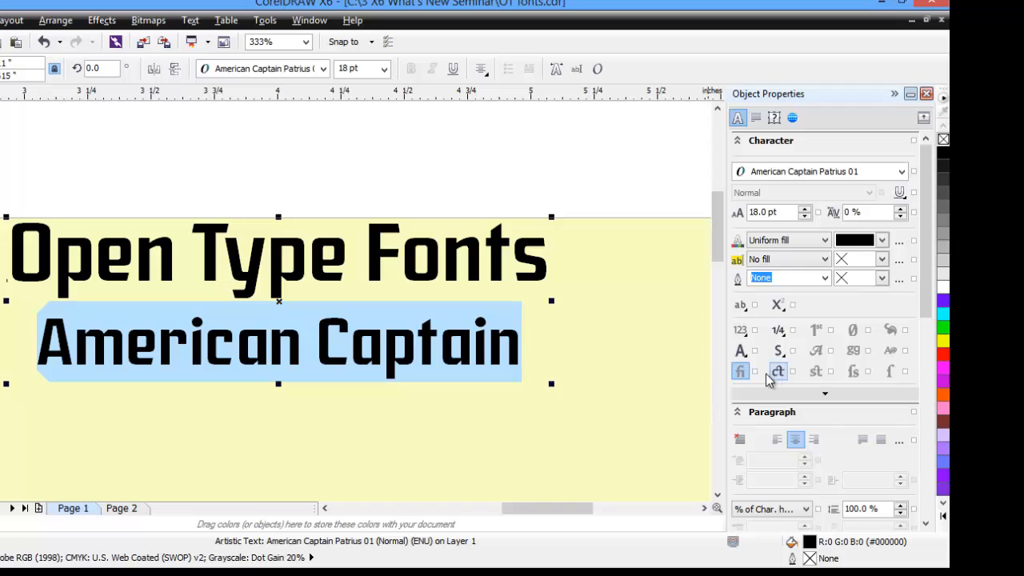
left_click(741, 356)
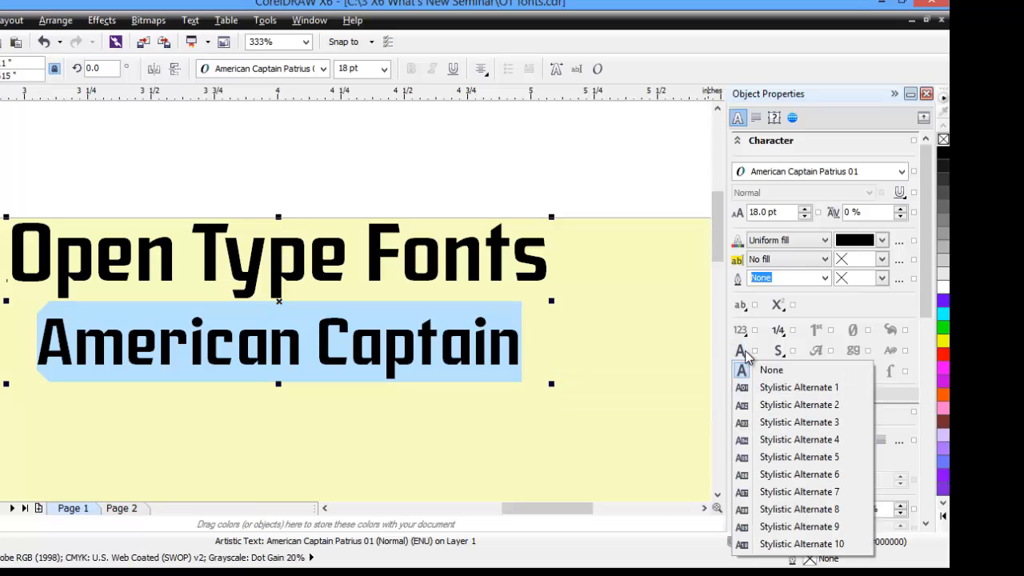
left_click(766, 390)
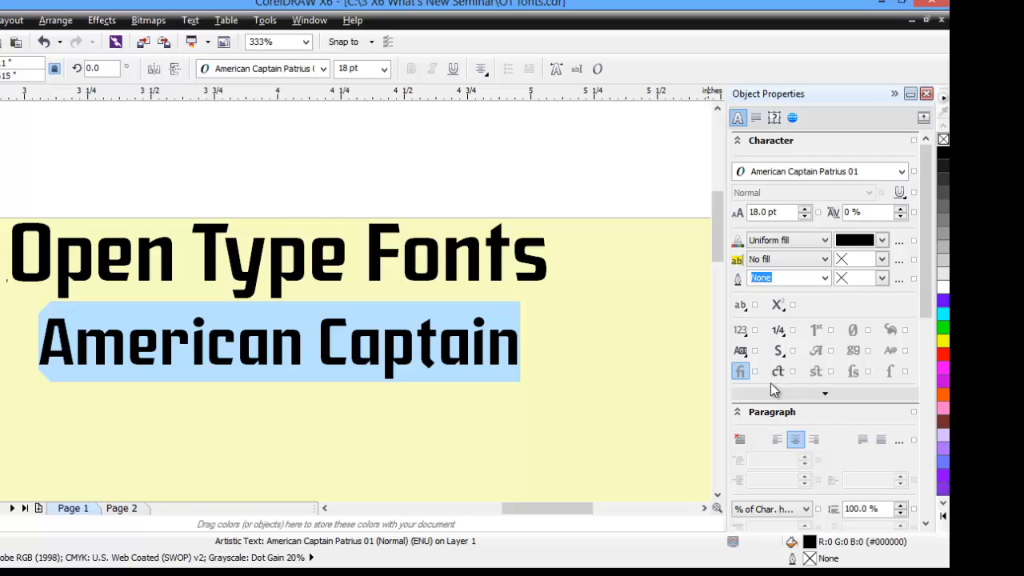
left_click(751, 355)
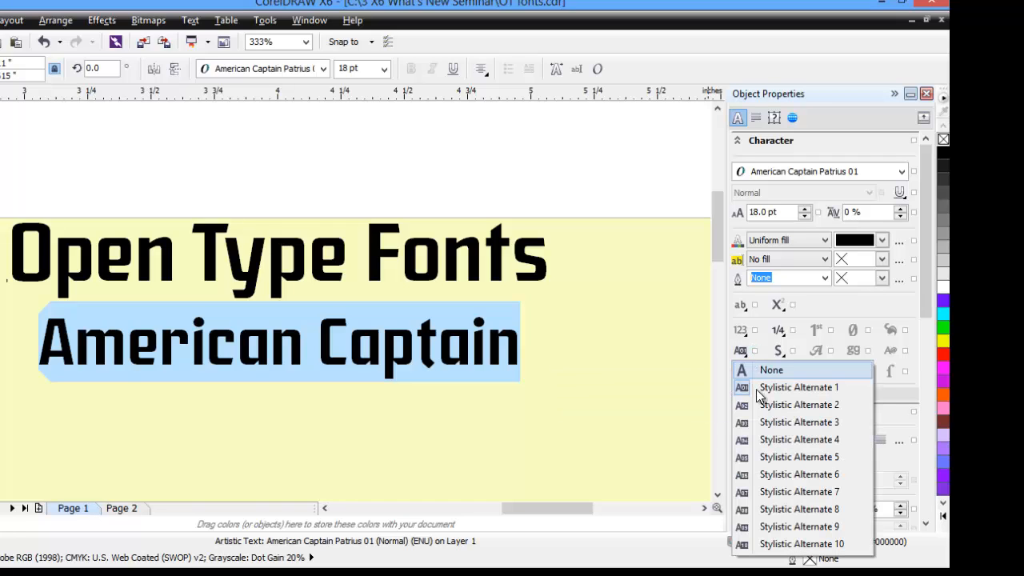
left_click(768, 460)
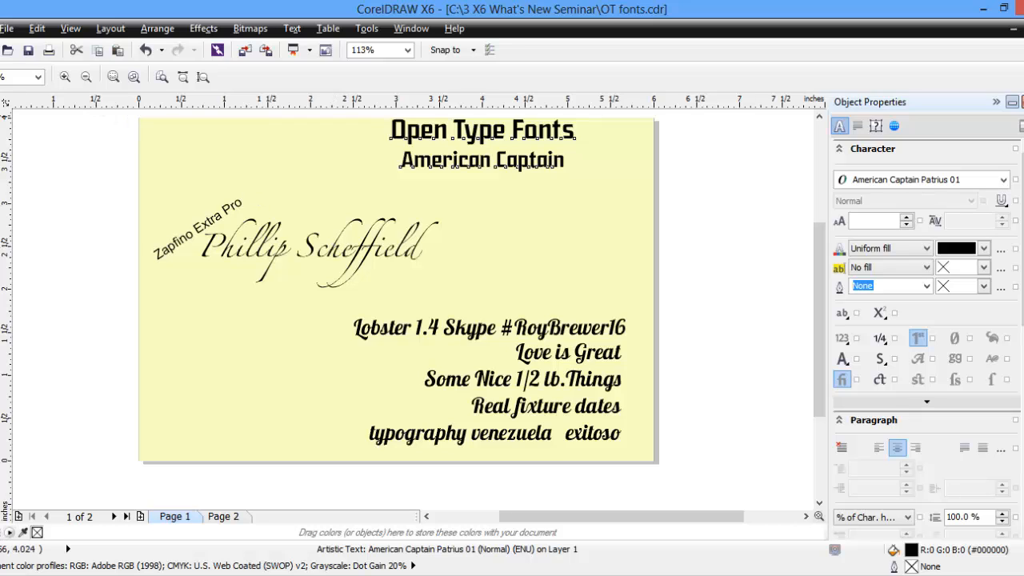
Apply Standard Ligatures to the entire name set in Zapfino Extra LTX Pro.
left_click(2, 107)
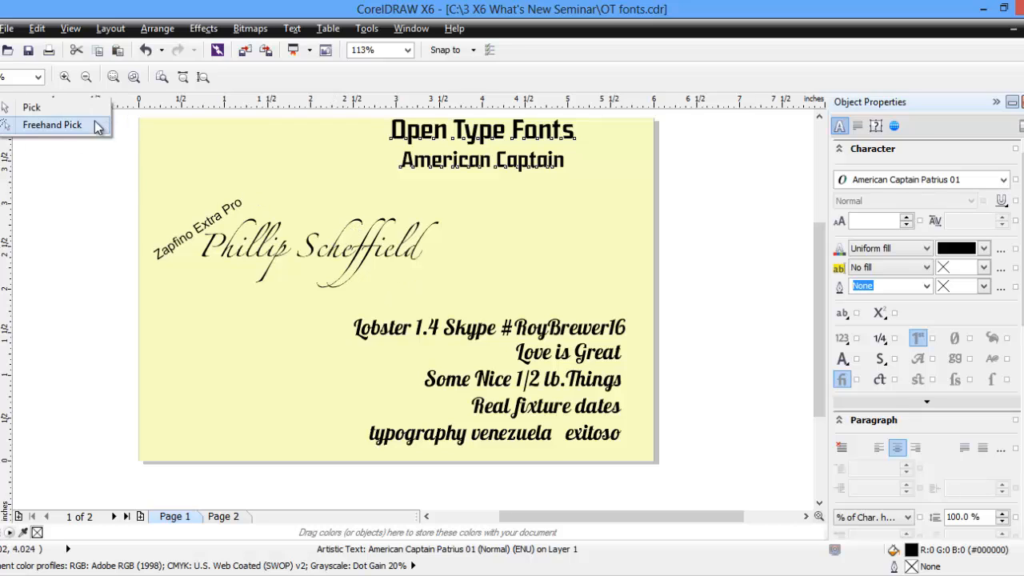
left_click(5, 164)
left_click(32, 169)
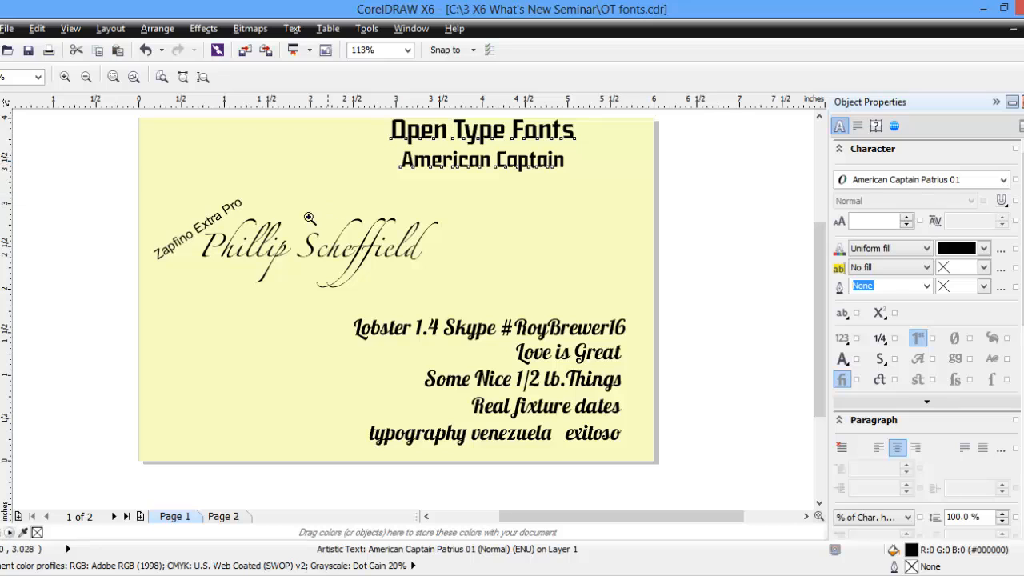
left_click_drag(145, 174, 504, 376)
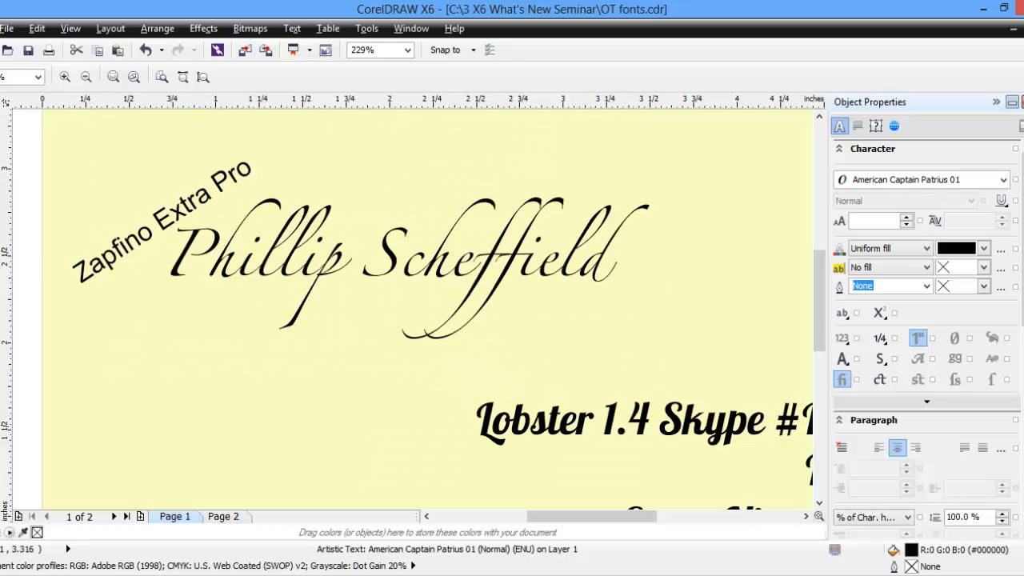
key("space")
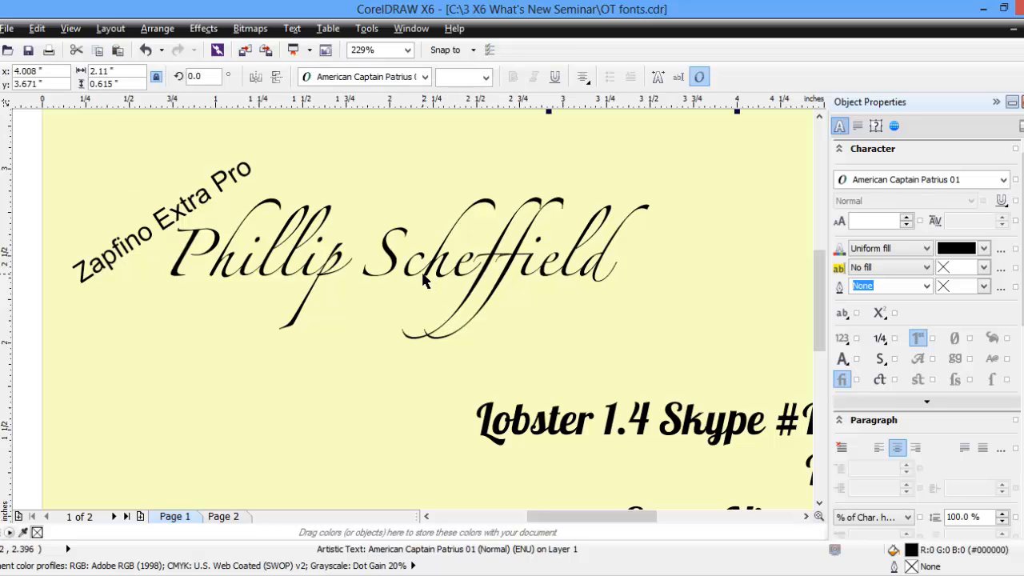
left_click(424, 274)
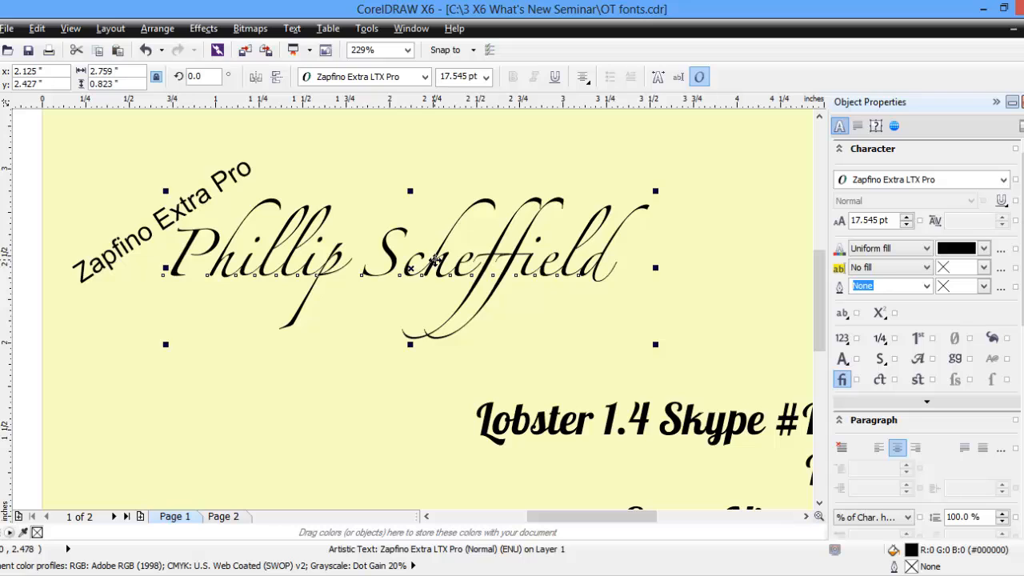
double_click(434, 257)
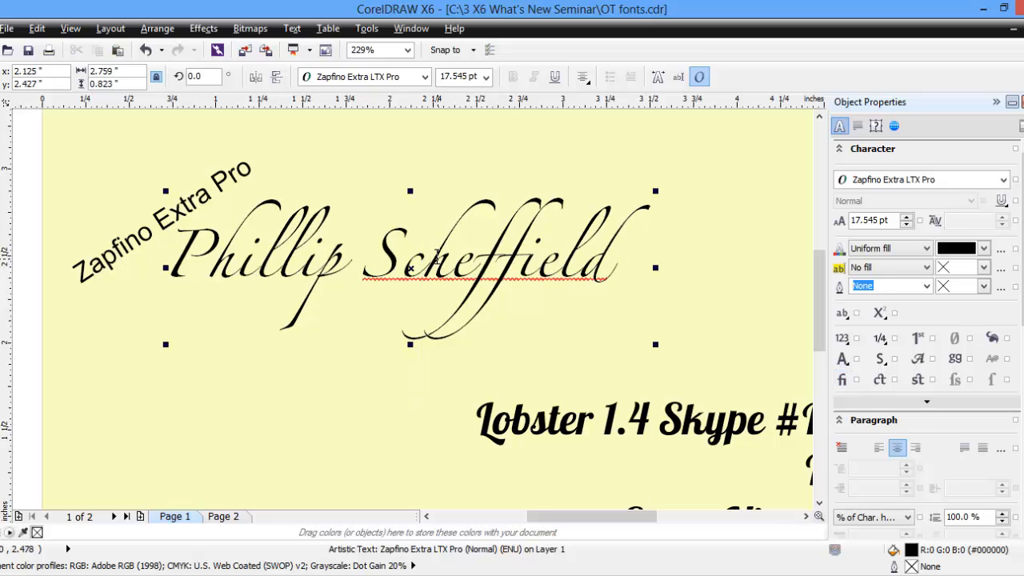
double_click(423, 258)
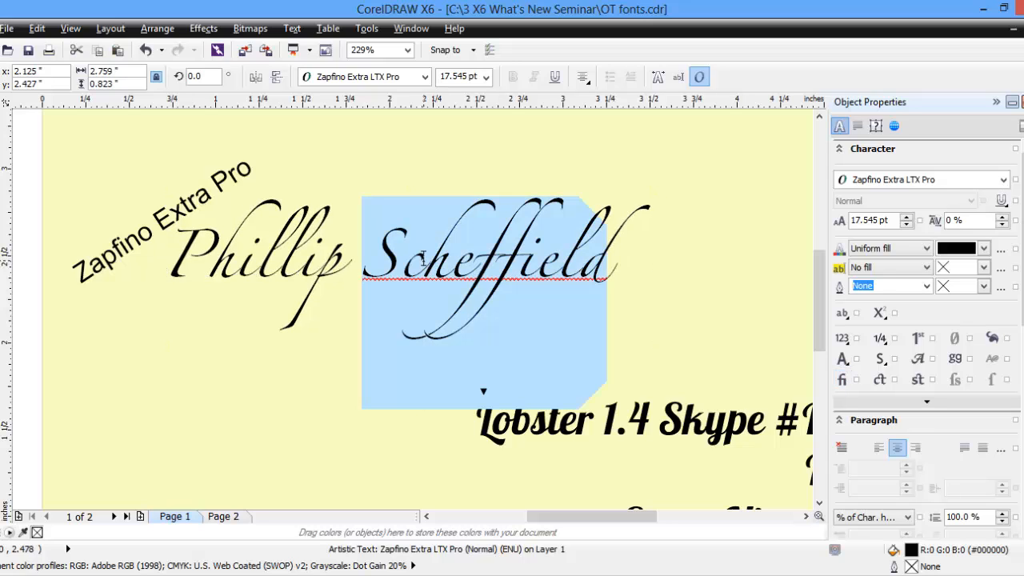
double_click(310, 257)
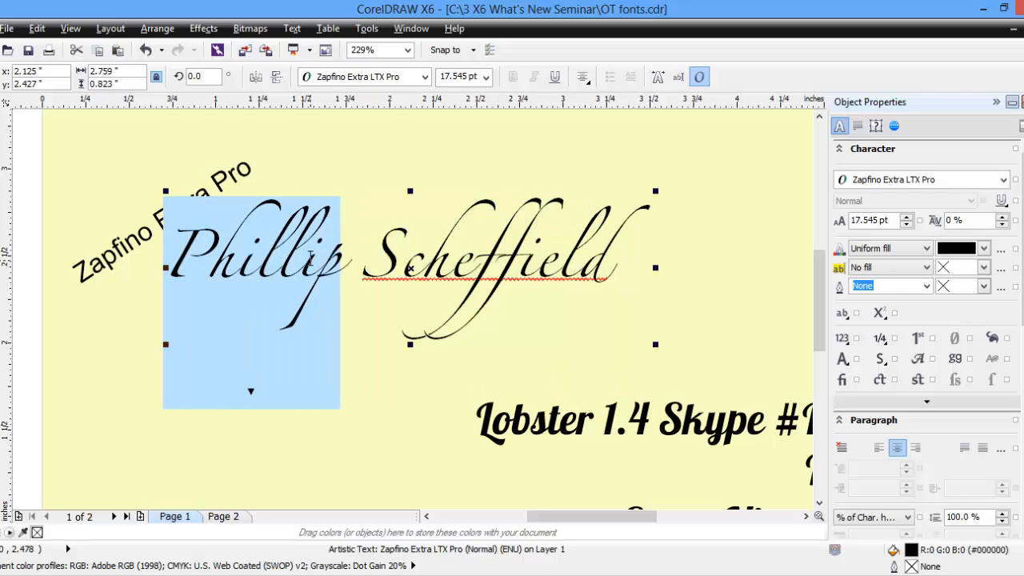
triple_click(409, 286)
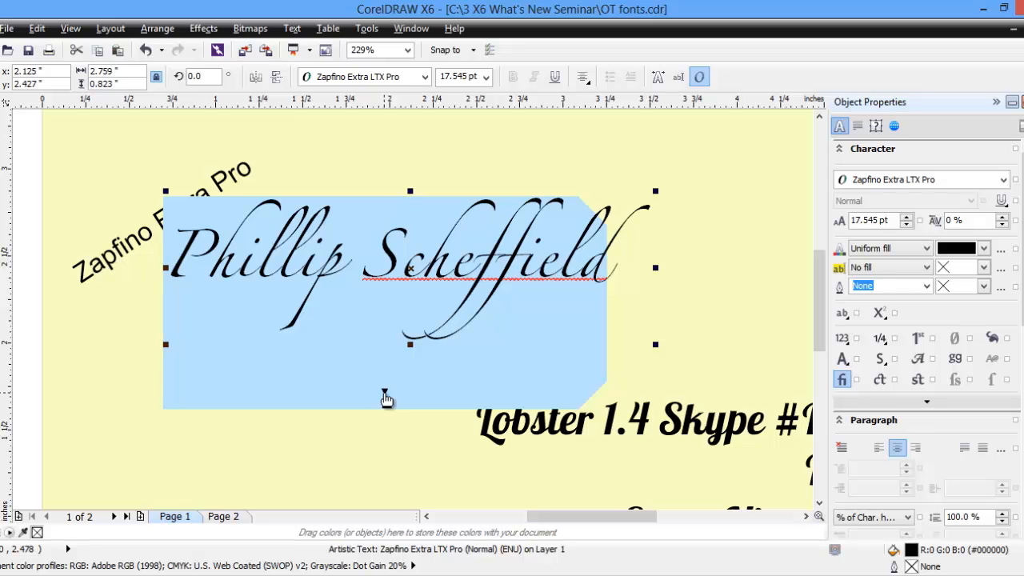
left_click(385, 395)
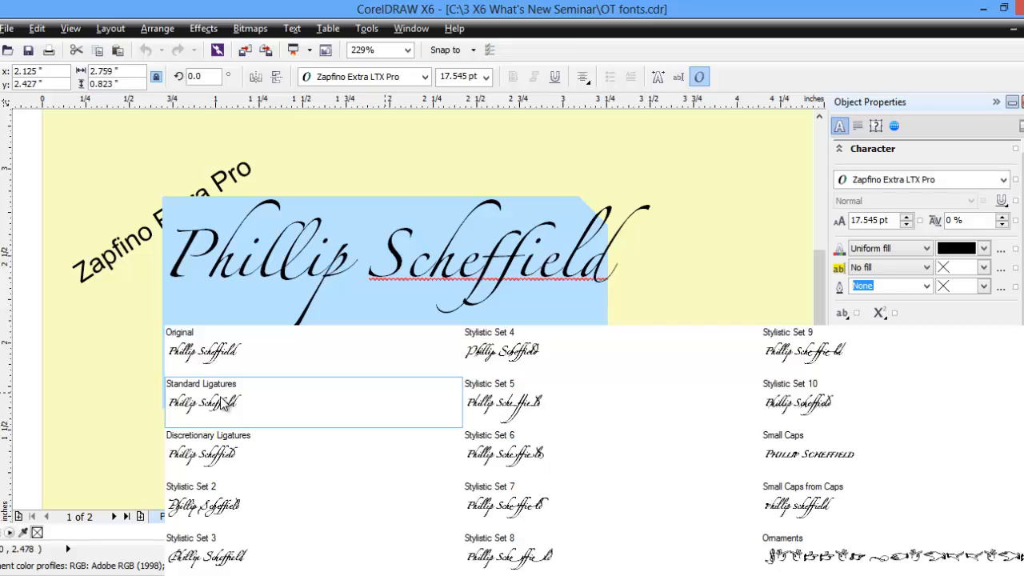
left_click(223, 402)
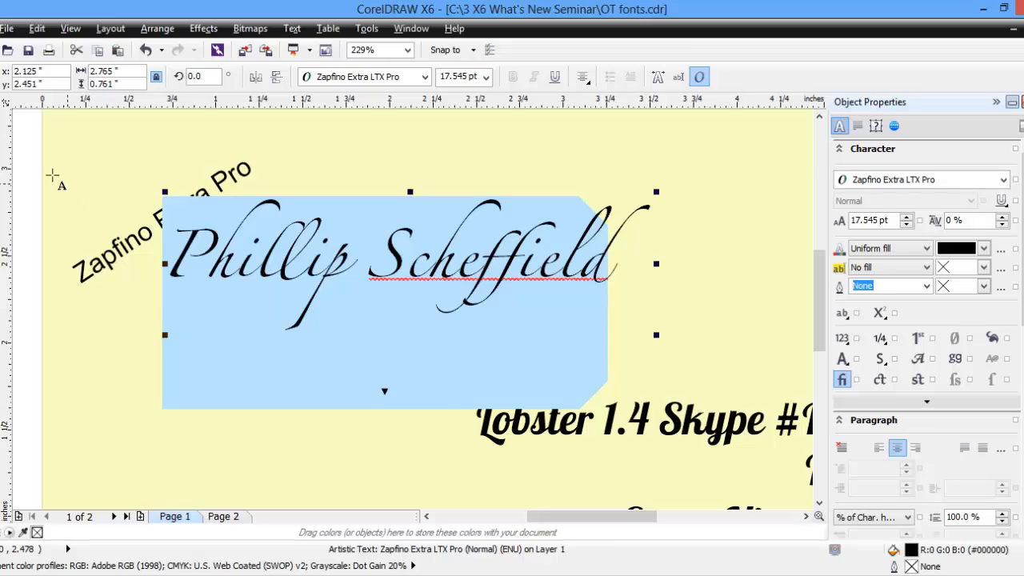
Move the "ff" ligature up and away from the surname with the Shape tool, and undo the move.
left_click(5, 135)
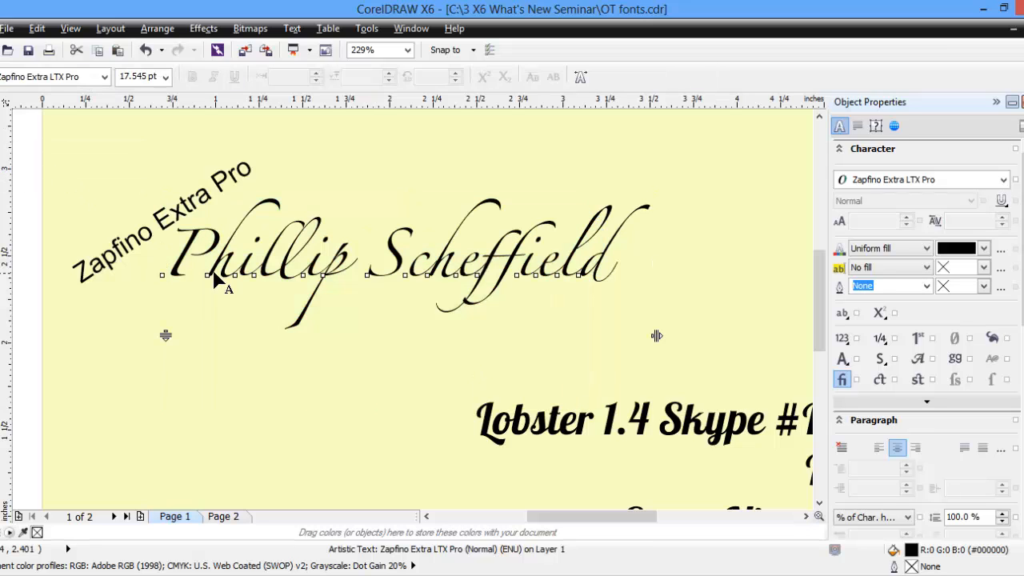
left_click(478, 278)
left_click_drag(477, 278, 709, 196)
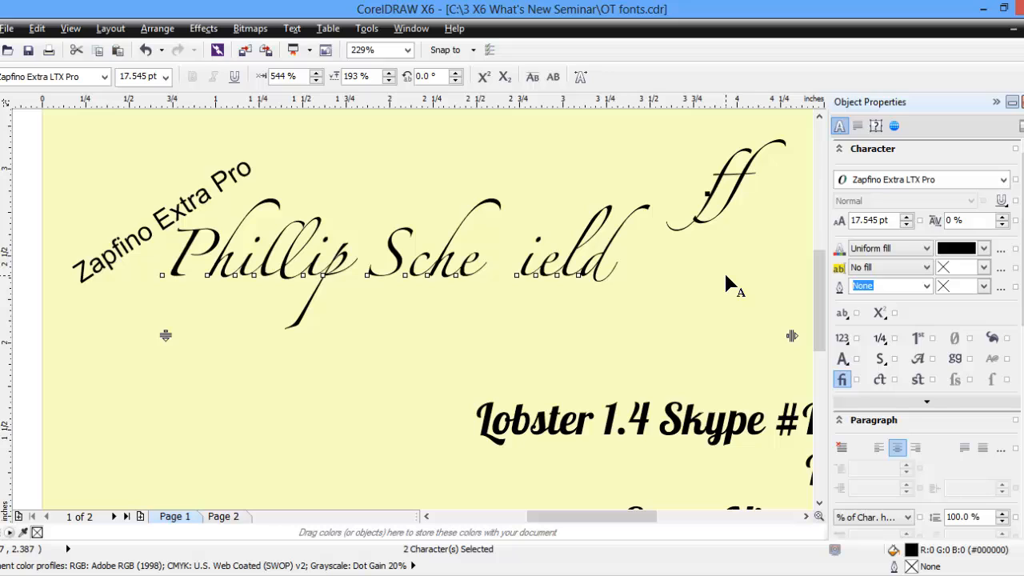
key("ctrl+z")
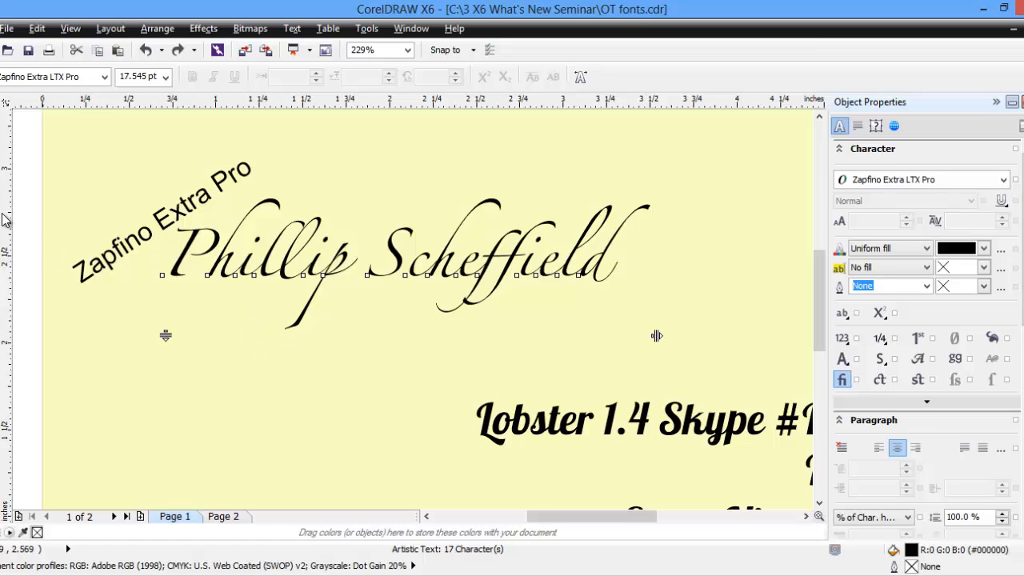
key("space")
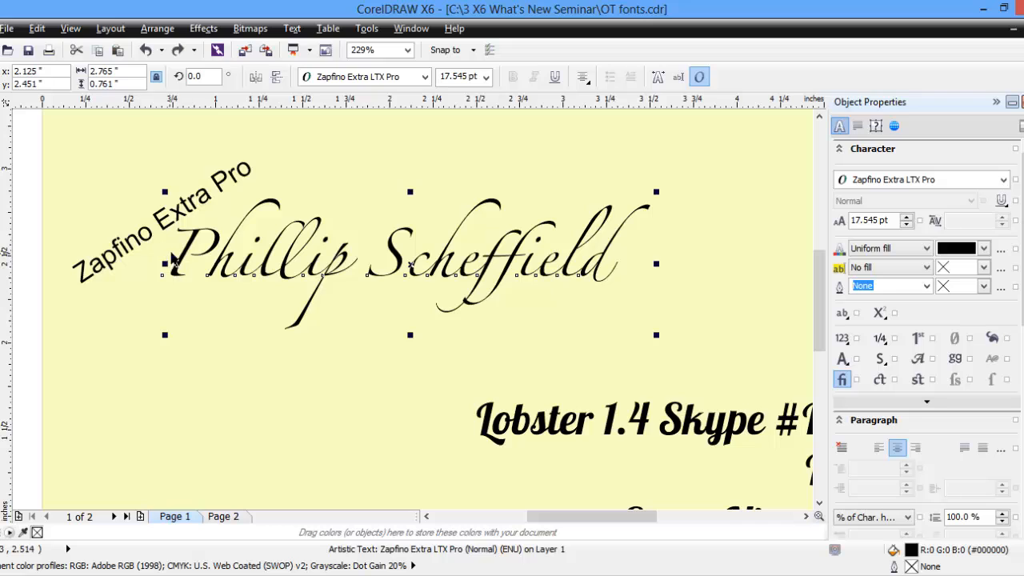
Return the whole Zapfino name to its Original OpenType form and reopen its list of variants.
double_click(185, 253)
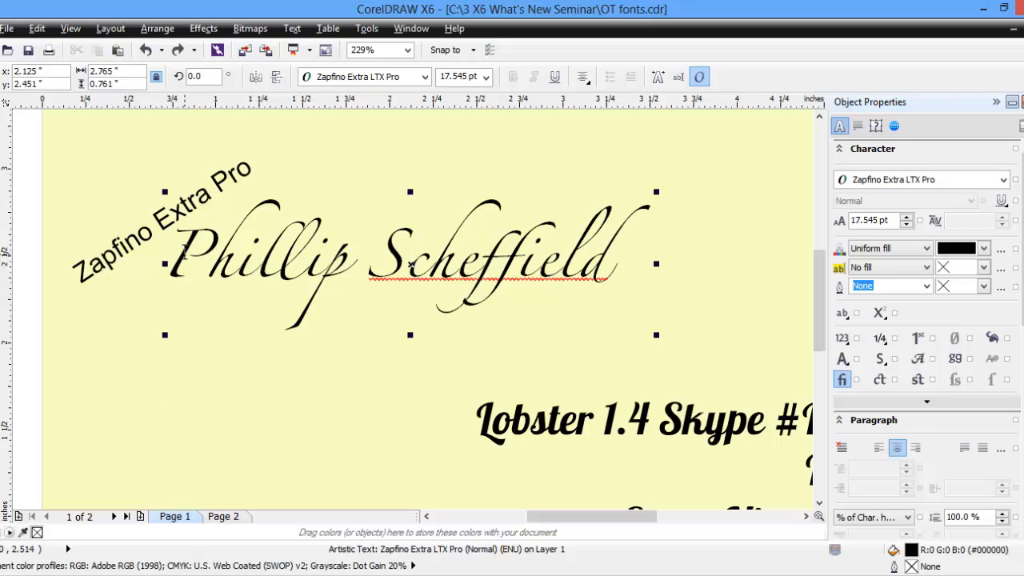
left_click_drag(184, 252, 702, 267)
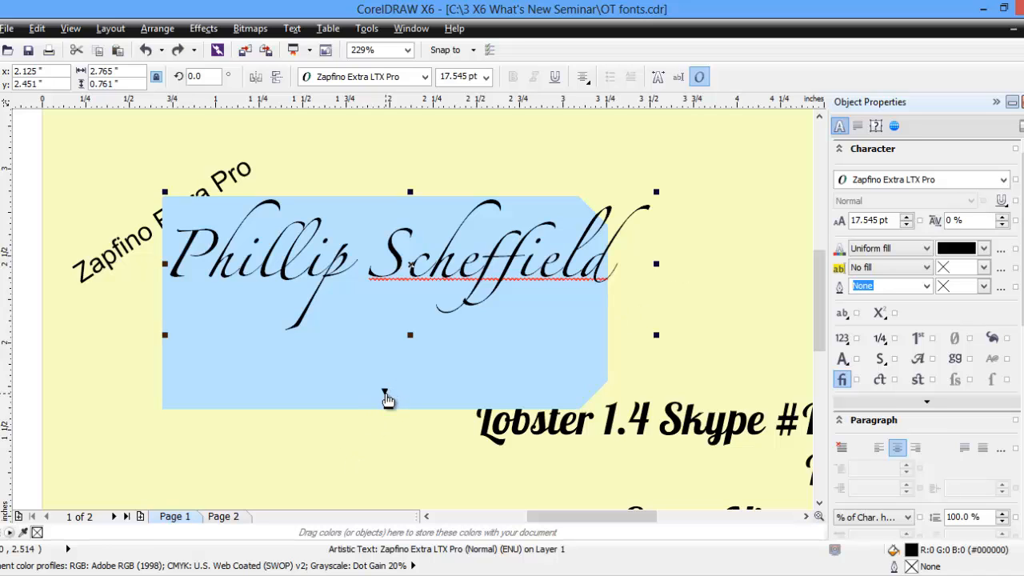
left_click(385, 395)
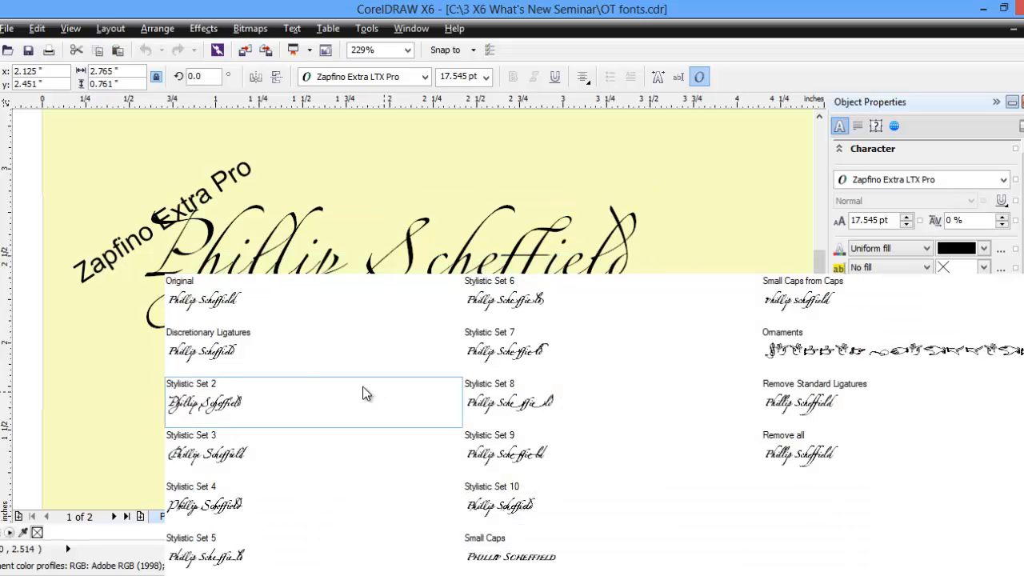
left_click(232, 312)
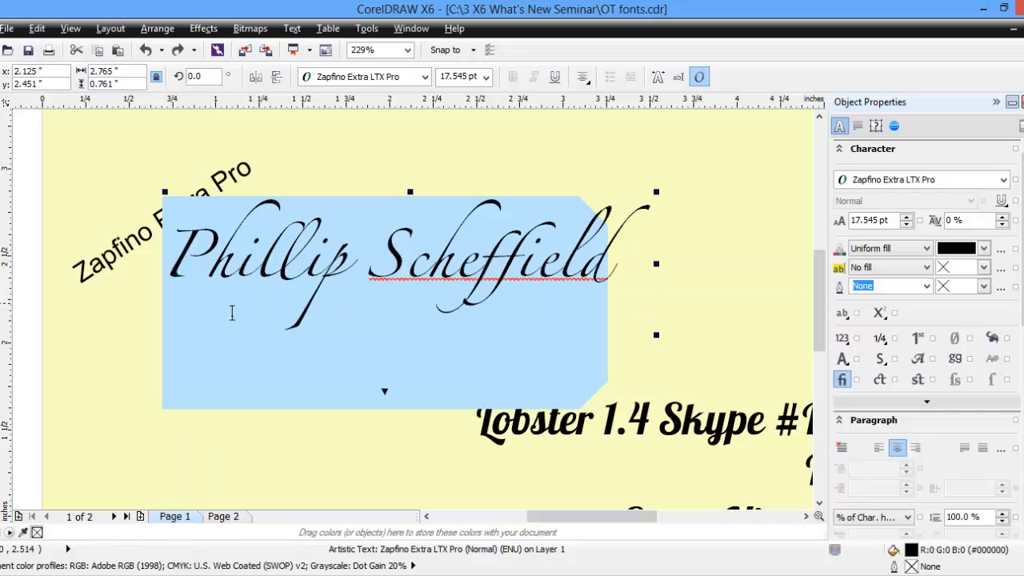
left_click(384, 394)
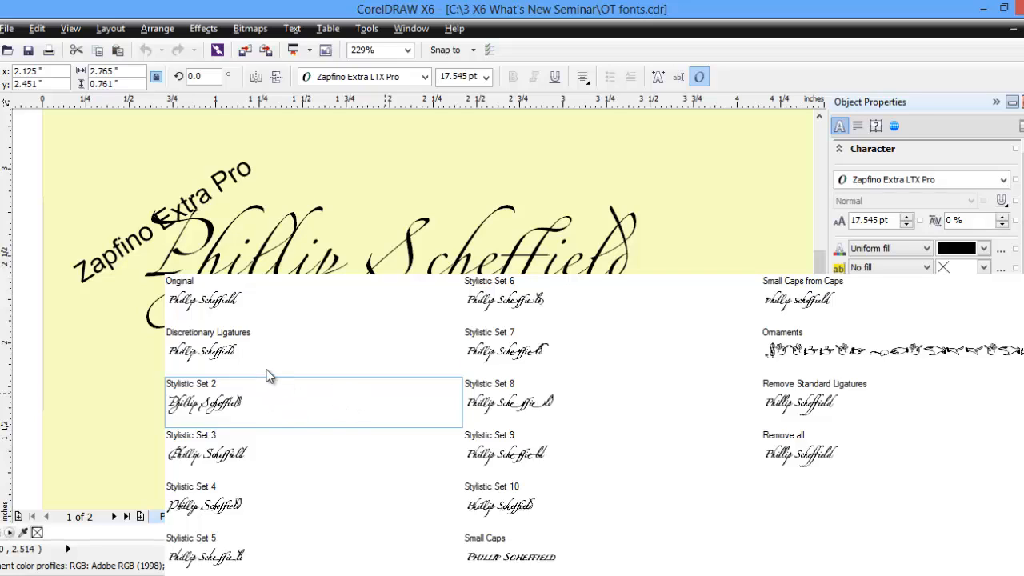
left_click(210, 293)
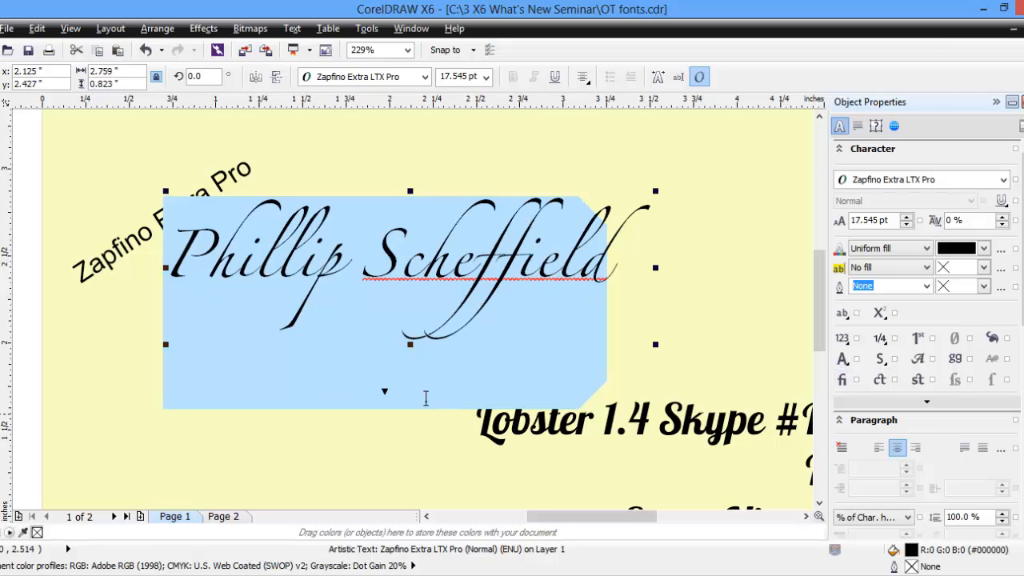
left_click(384, 394)
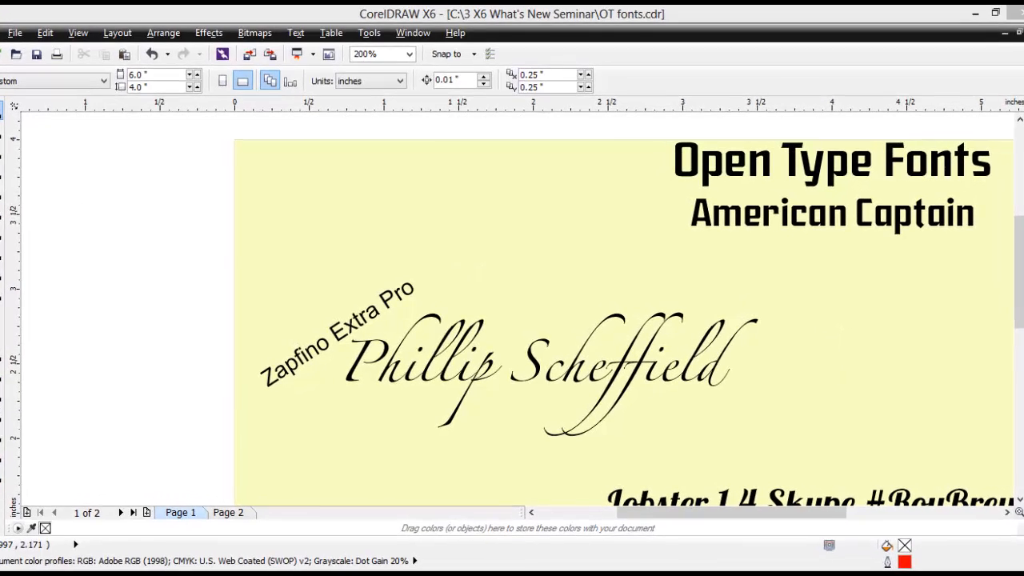
Compare the Original form of the entire "Lobster 1.4" line with its ligatures and apply Standard Ligatures to it.
left_click(2, 174)
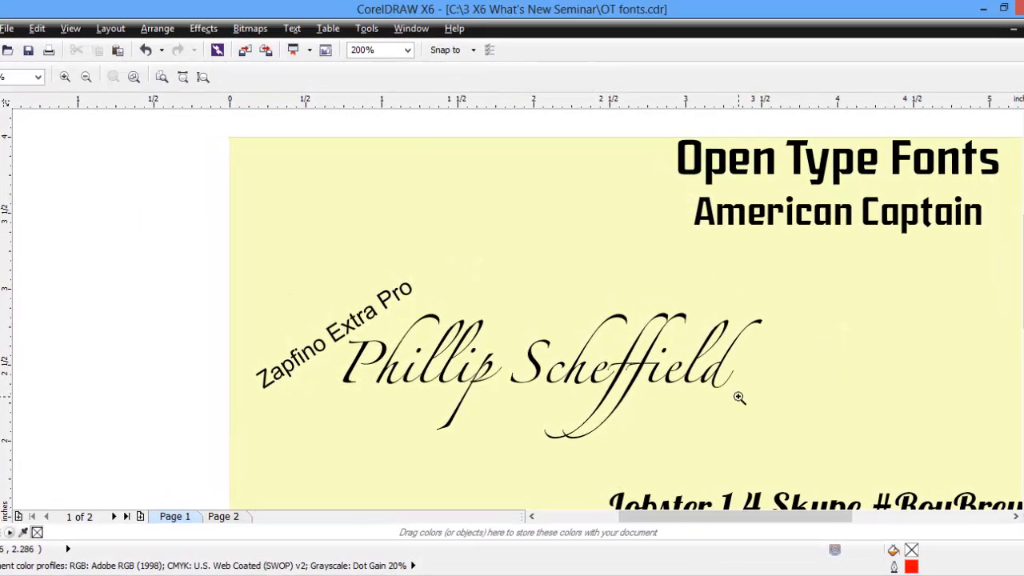
right_click(598, 400)
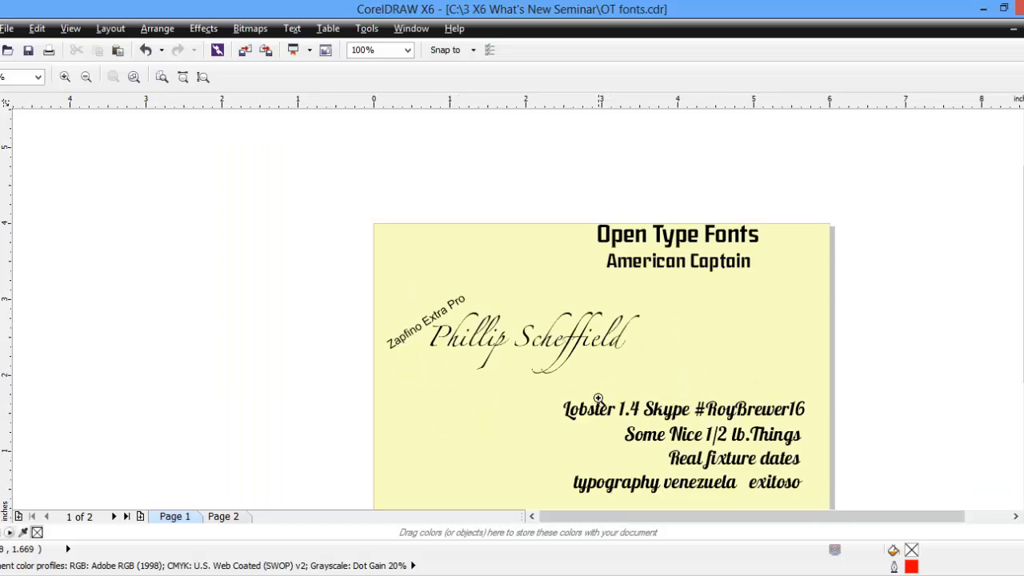
left_click_drag(547, 378, 829, 466)
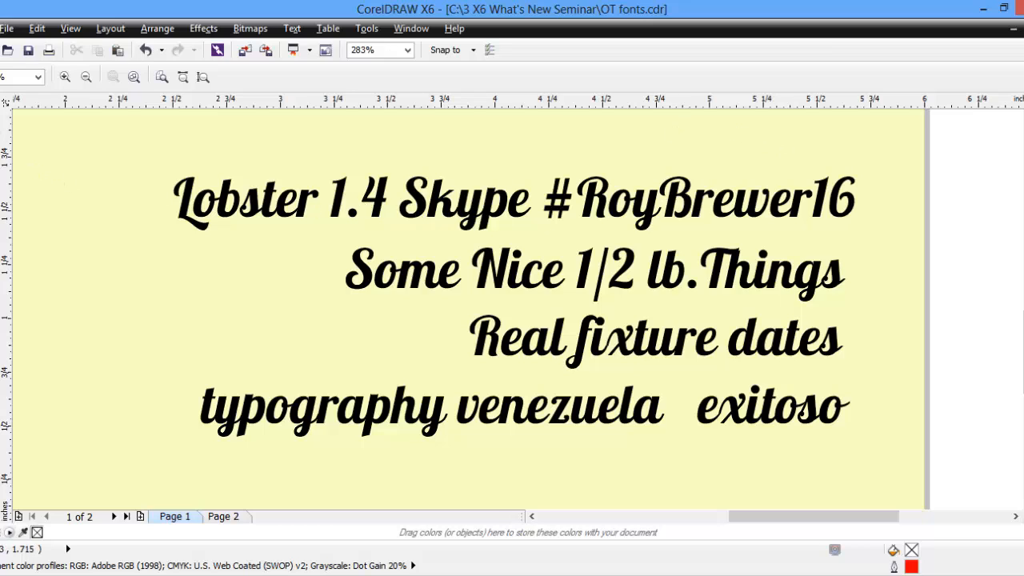
left_click(1, 116)
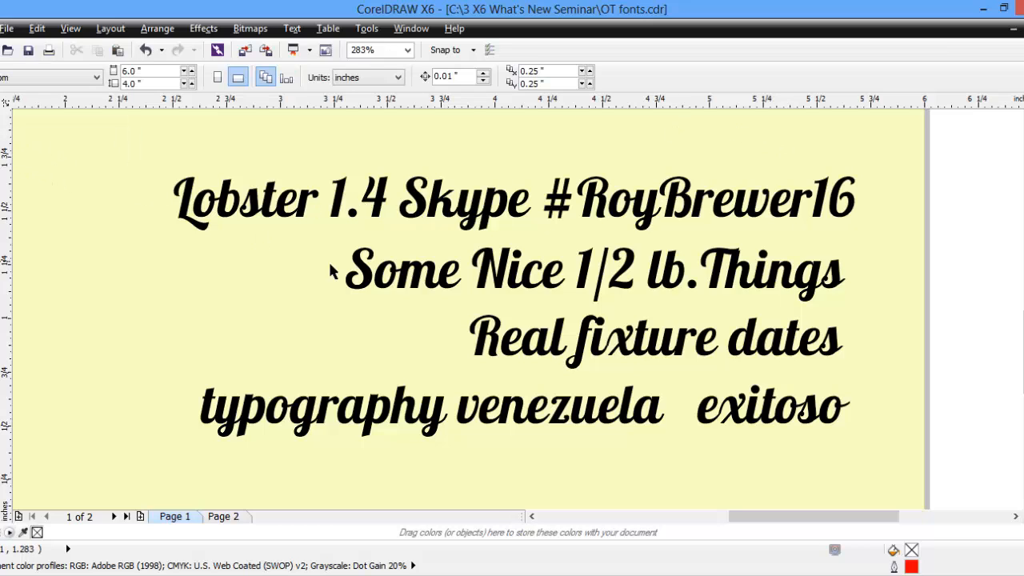
double_click(486, 217)
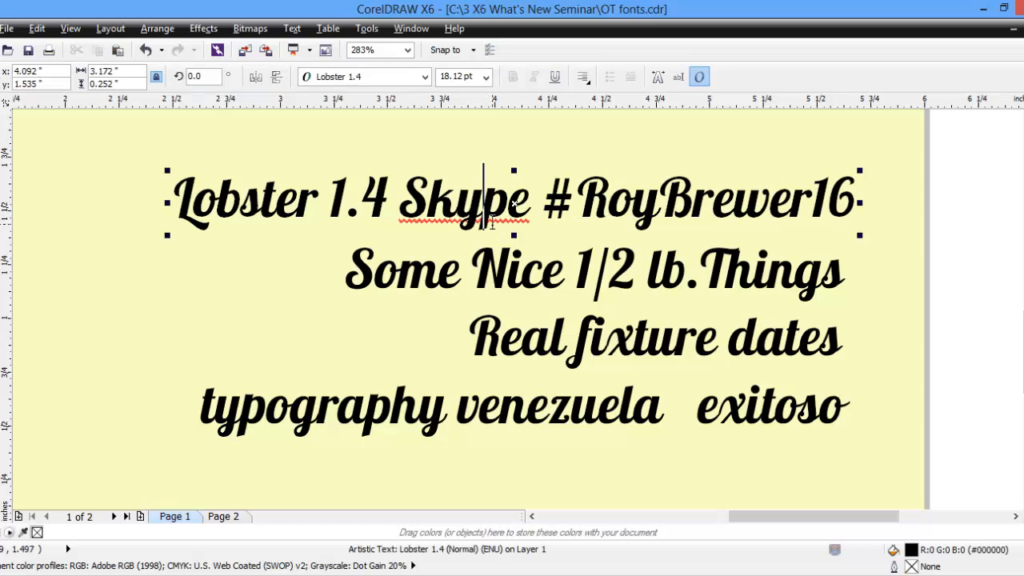
key("ctrl+a")
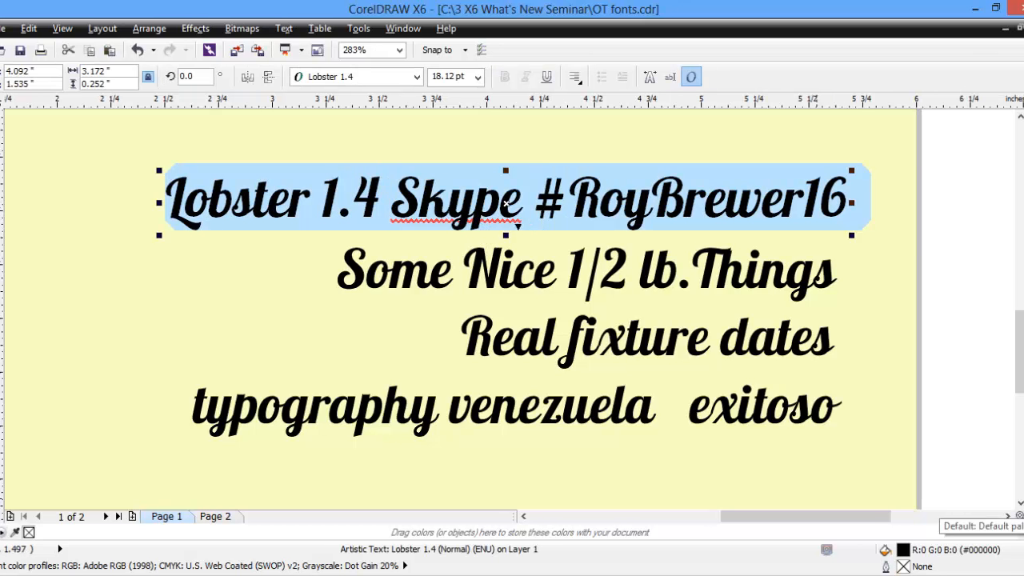
left_click(517, 231)
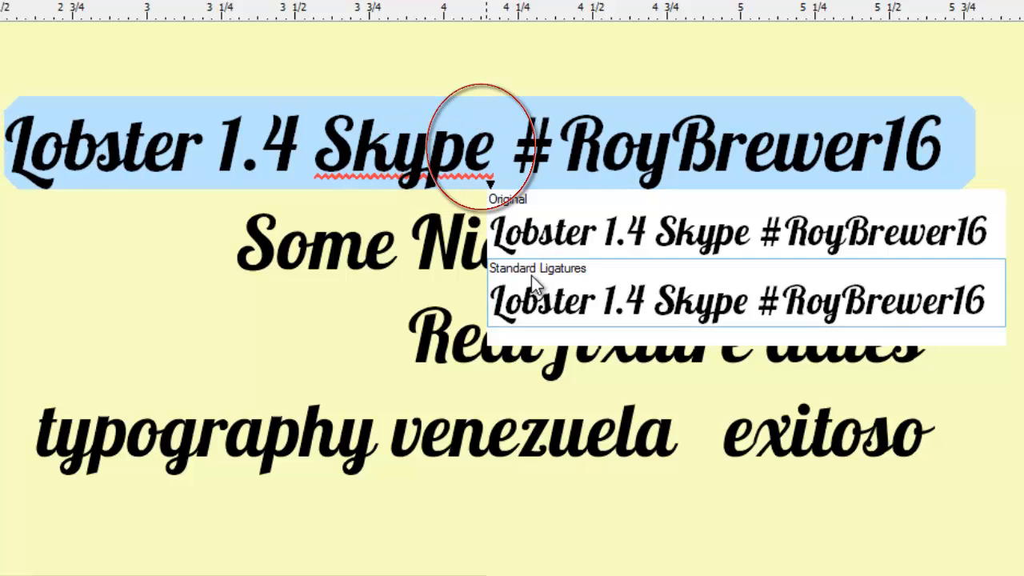
left_click(541, 234)
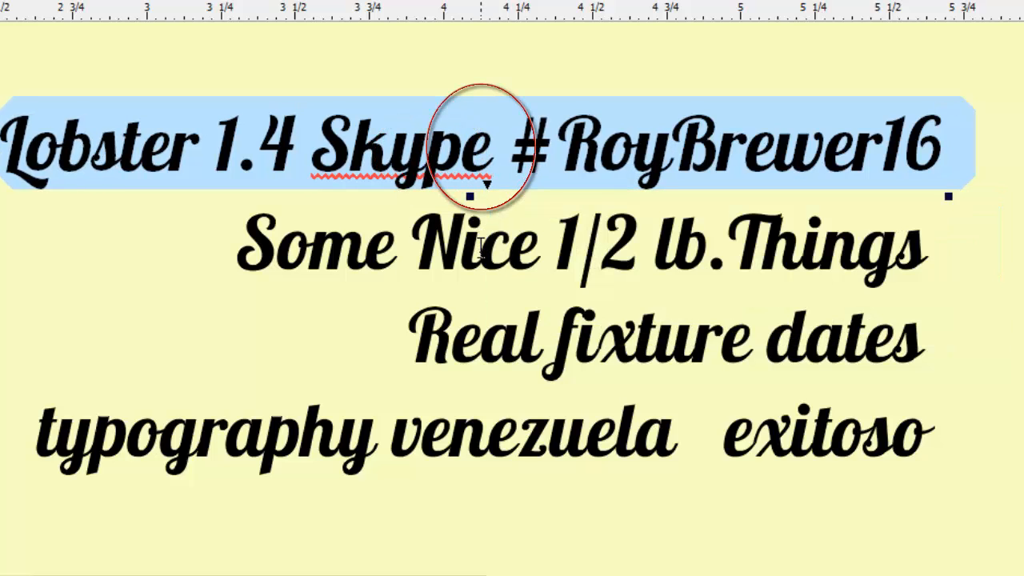
left_click(485, 183)
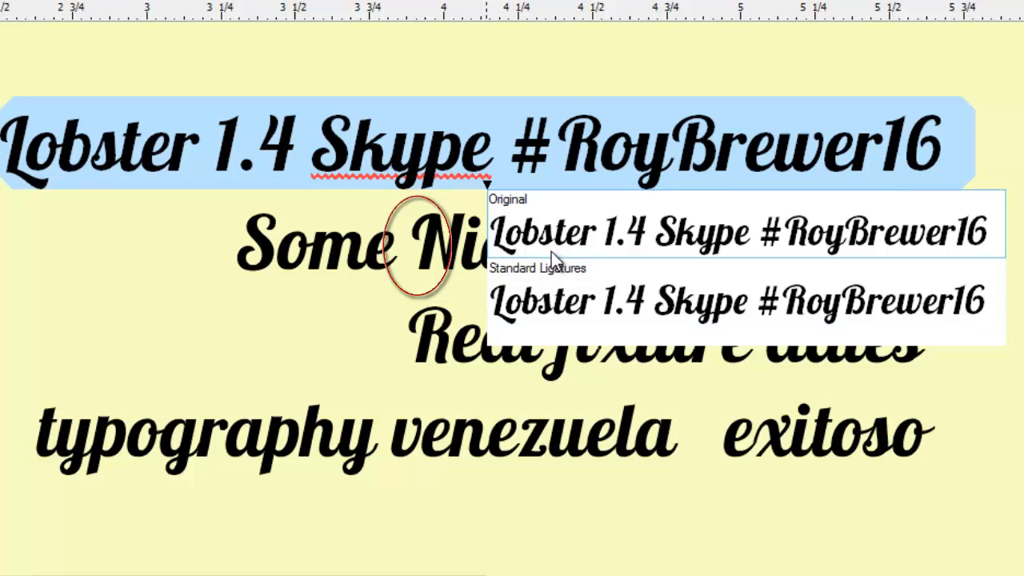
left_click(551, 276)
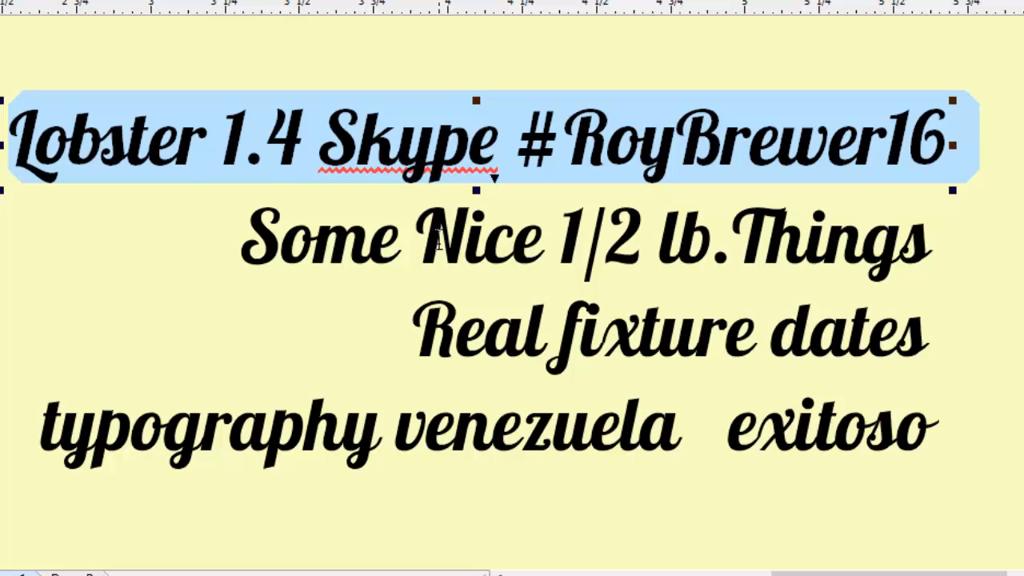
Move the "yp" ligature of "Skype" above the Lobster 1.4 line with the Shape tool.
key("F10")
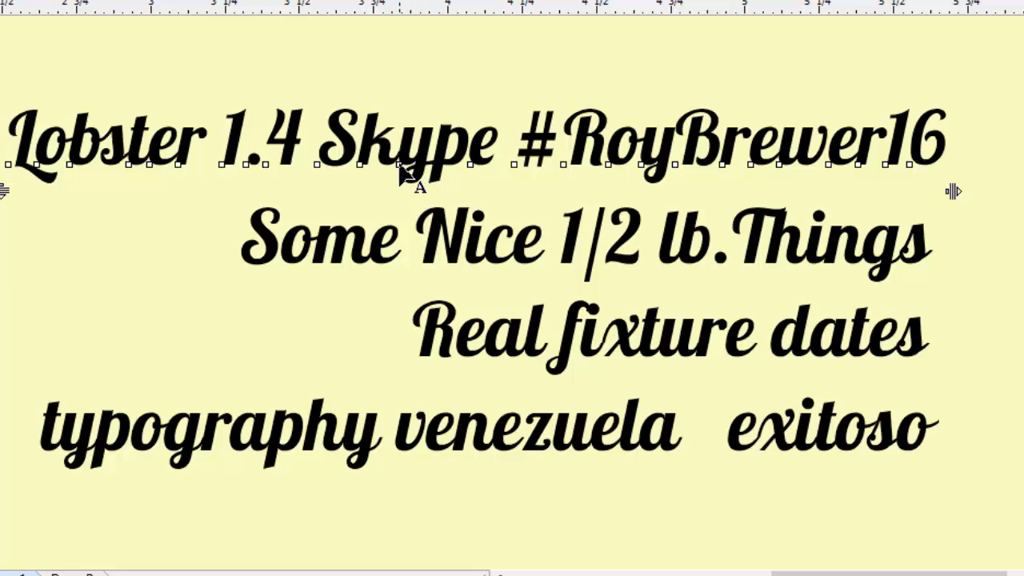
left_click_drag(400, 169, 452, 75)
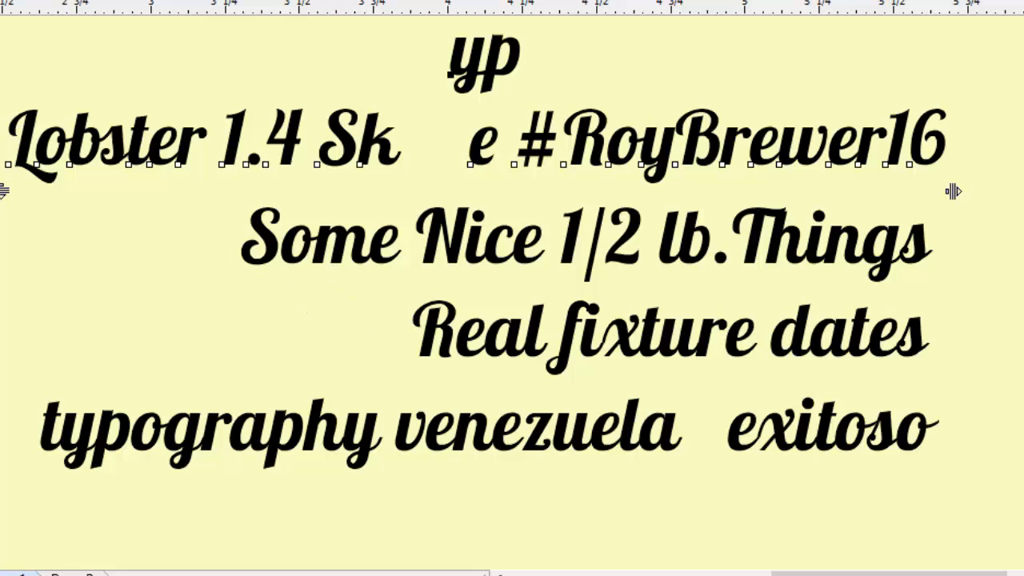
key("space")
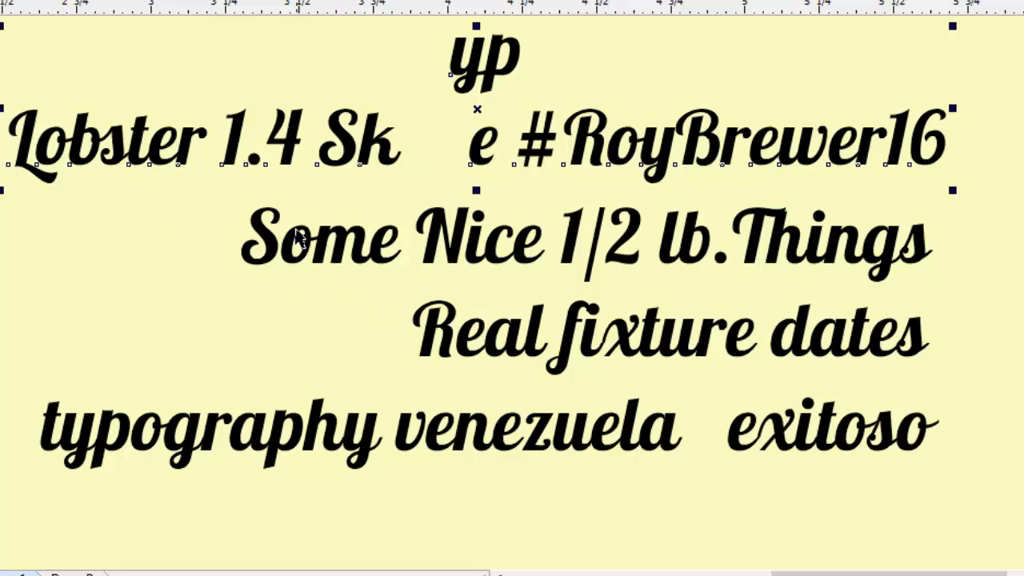
Apply the Fraction feature and Standard Ligatures to the whole "Some Nice 1/2 lb.Things" line.
double_click(271, 243)
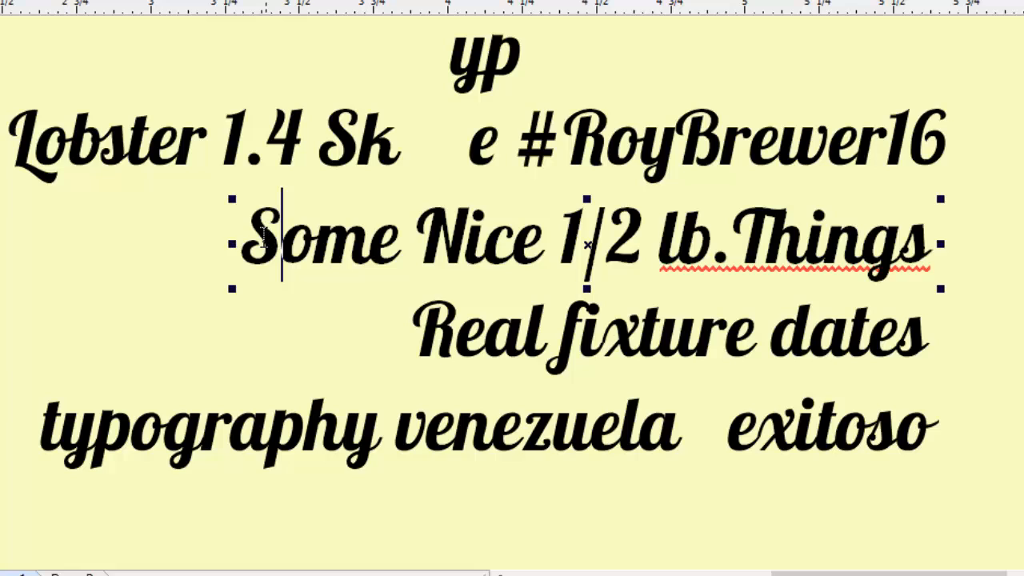
triple_click(269, 232)
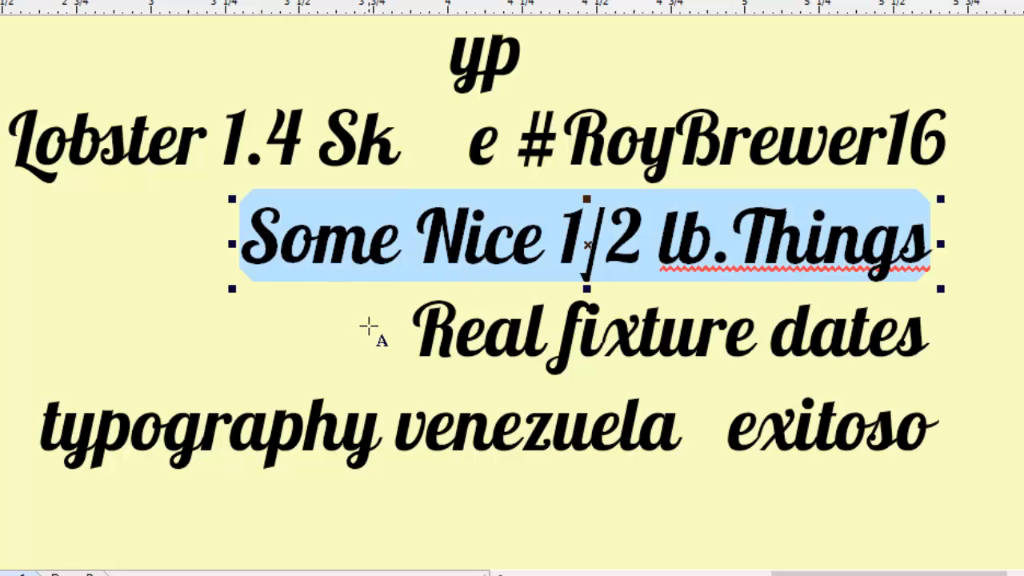
left_click(586, 283)
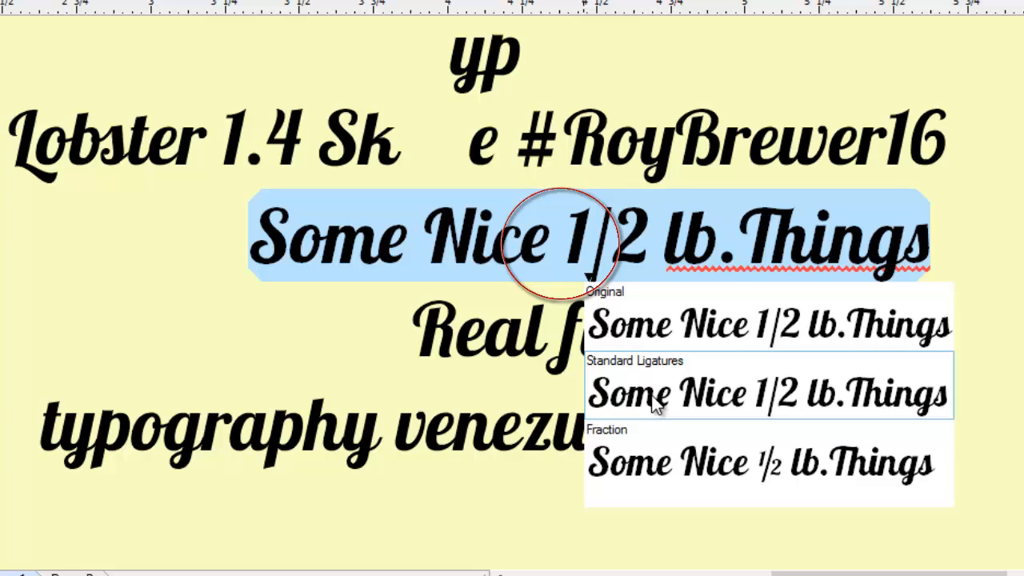
left_click(694, 462)
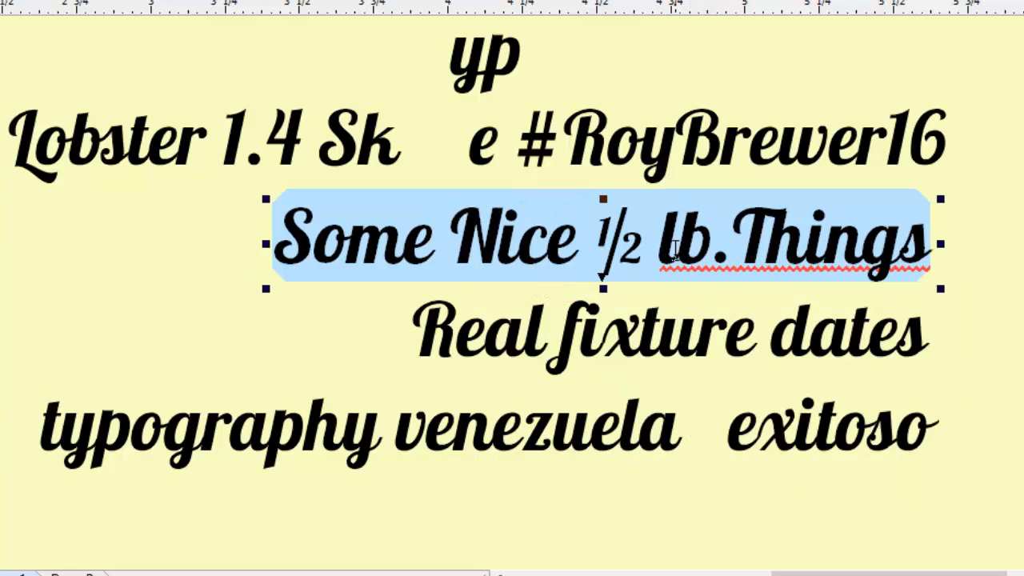
left_click(603, 278)
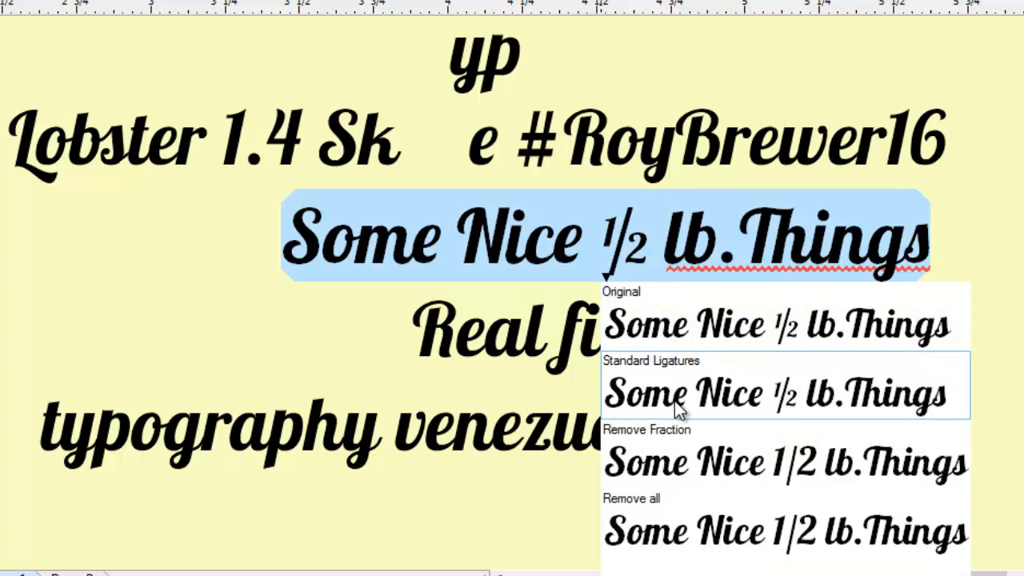
left_click(674, 400)
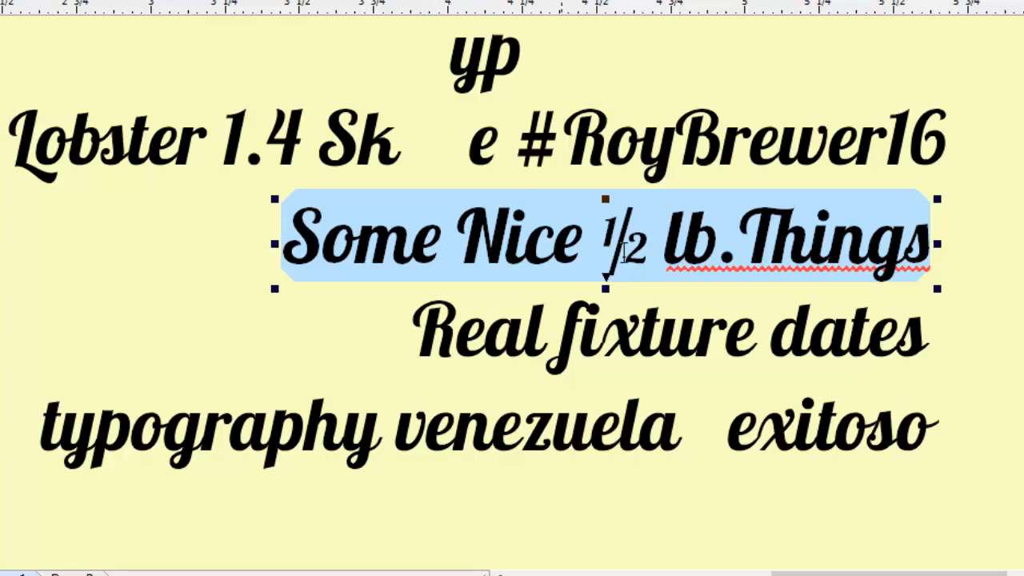
left_click(516, 326)
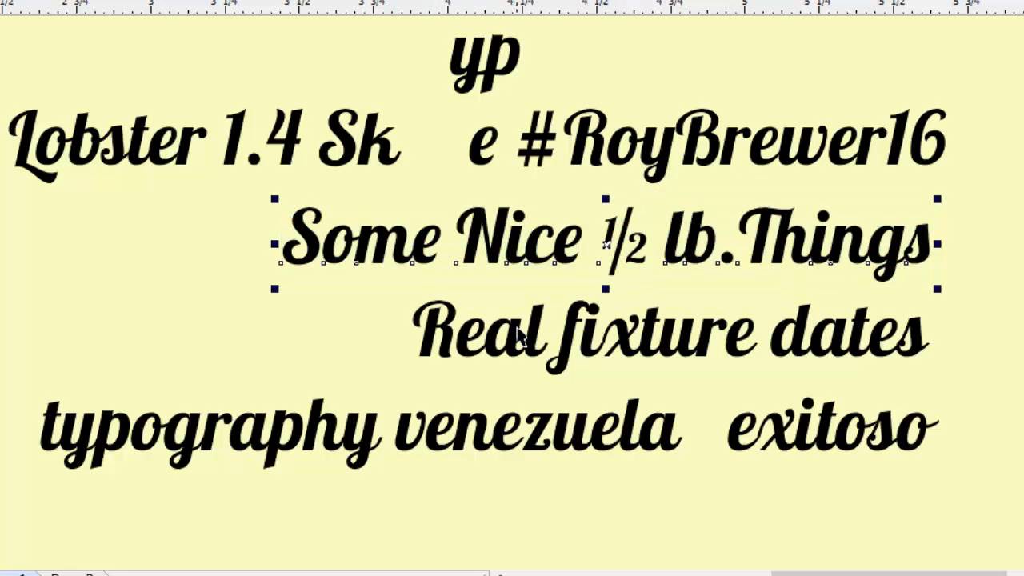
Apply Standard Ligatures to the entire "Real fixture dates" line.
left_click_drag(415, 332, 933, 348)
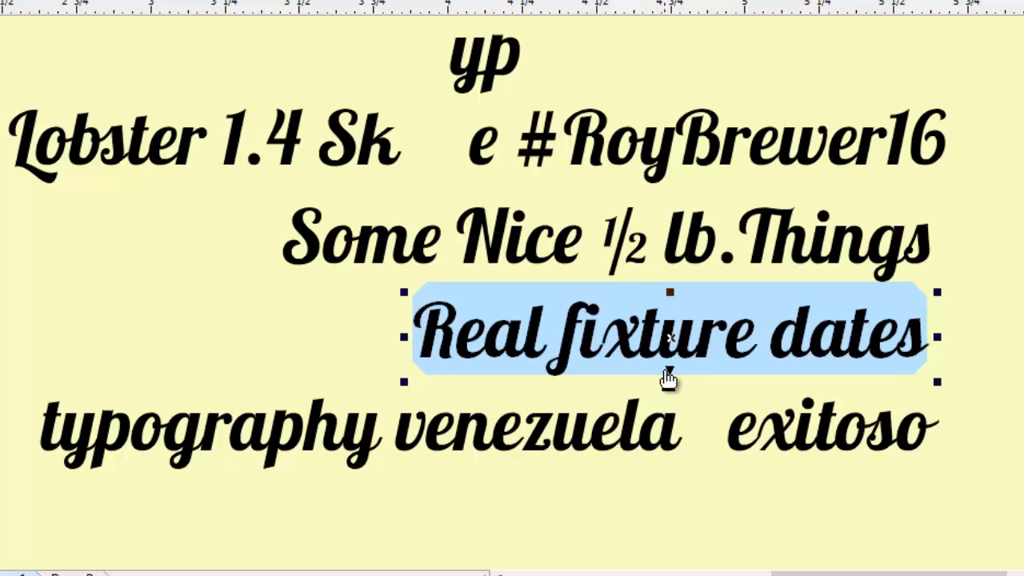
left_click(669, 375)
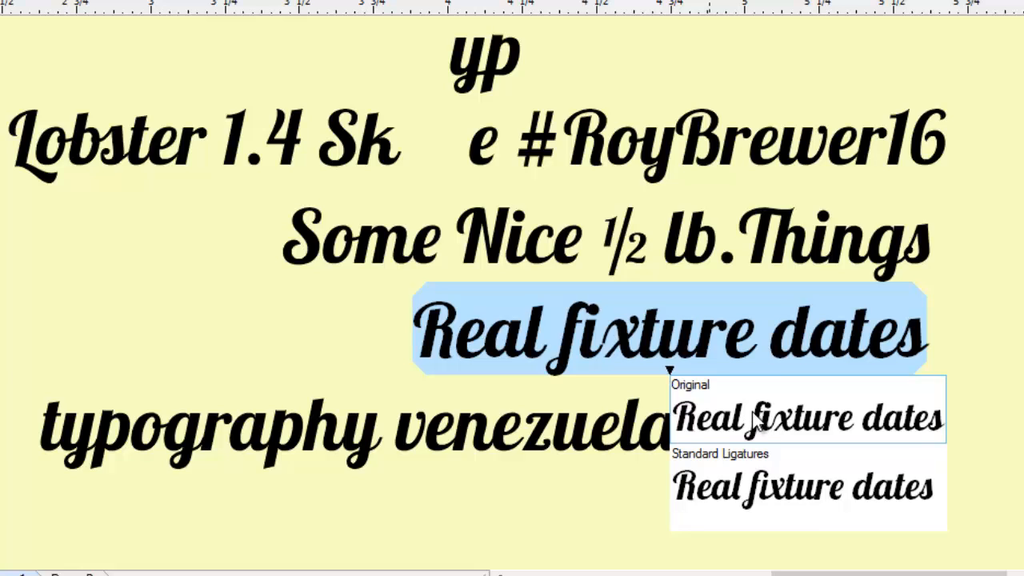
left_click(742, 465)
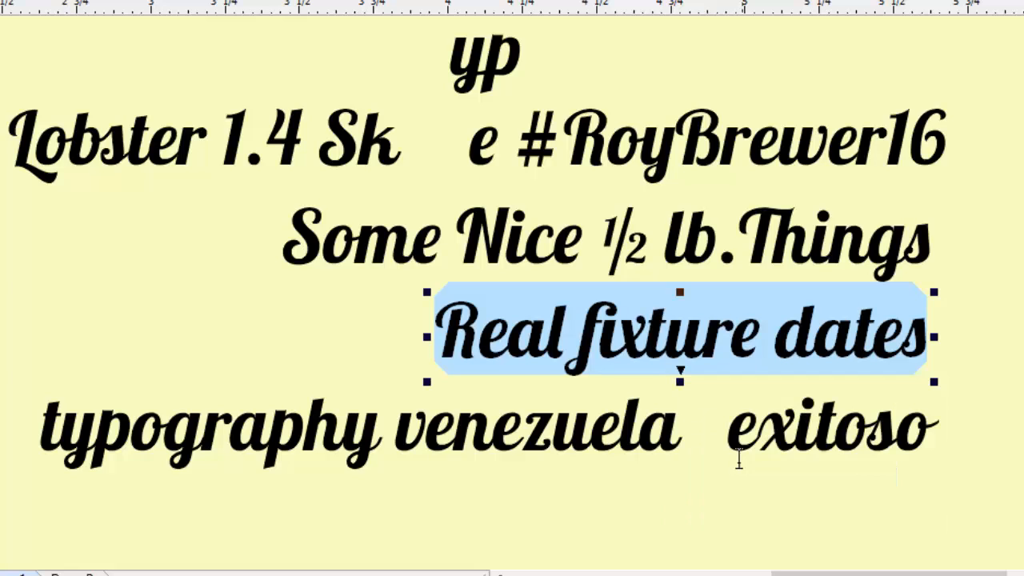
Move the "fix" ligature of "fixture" out to the left of "Real" with the Shape tool.
key("F10")
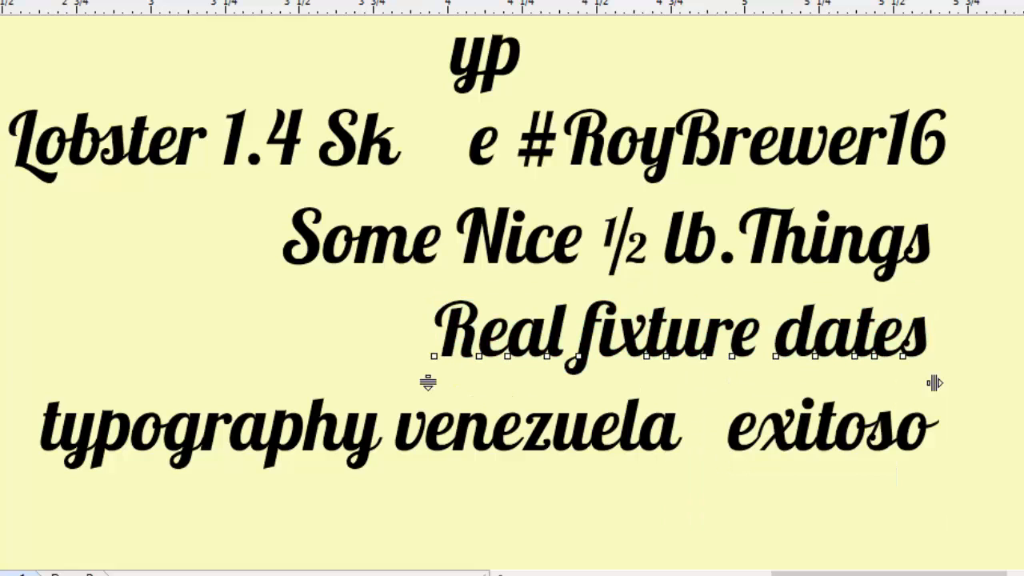
left_click_drag(578, 358, 258, 351)
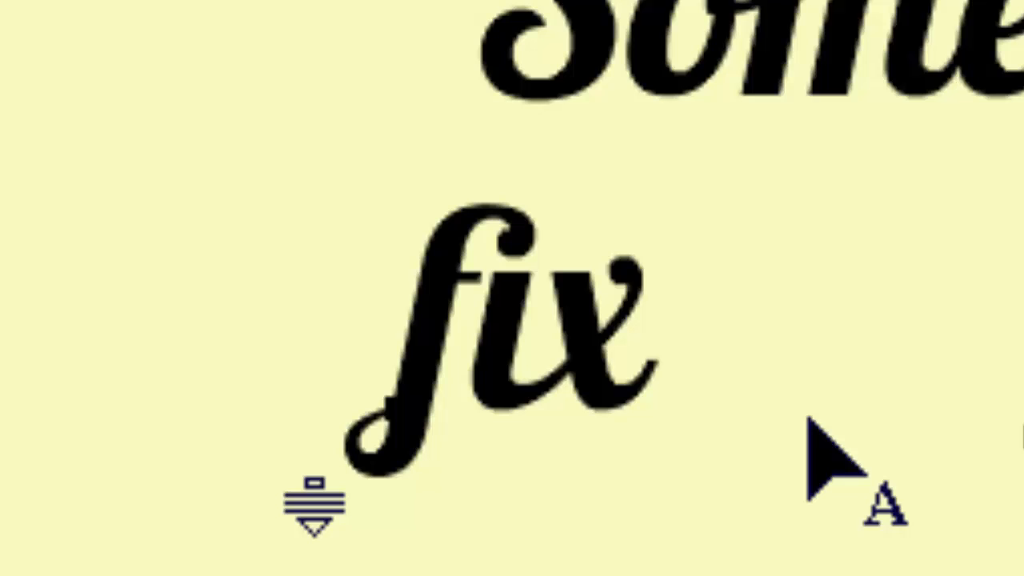
key("space")
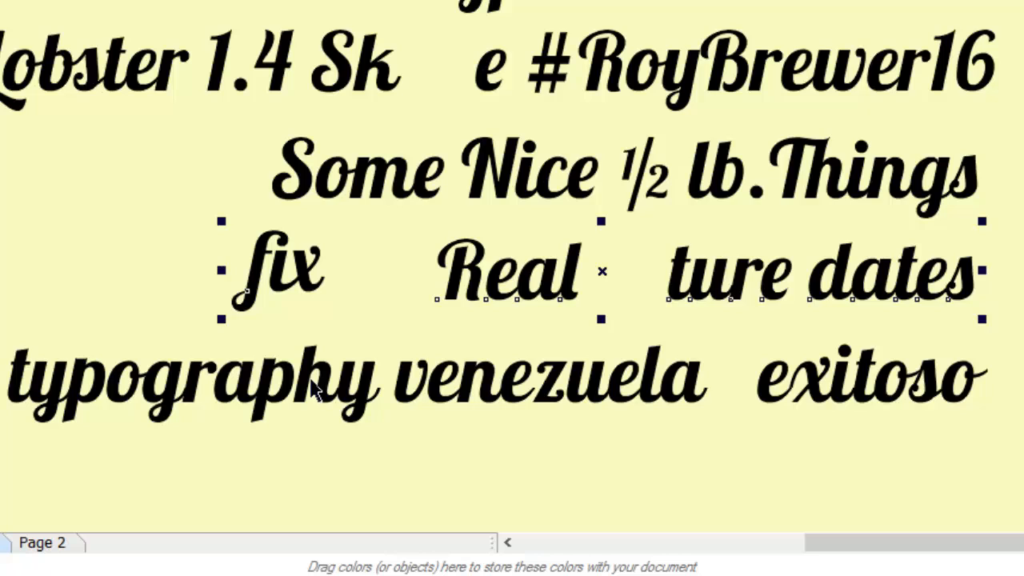
Compare the Original and Standard Ligatures forms of the word "venezuela" in the lowest text line.
double_click(302, 376)
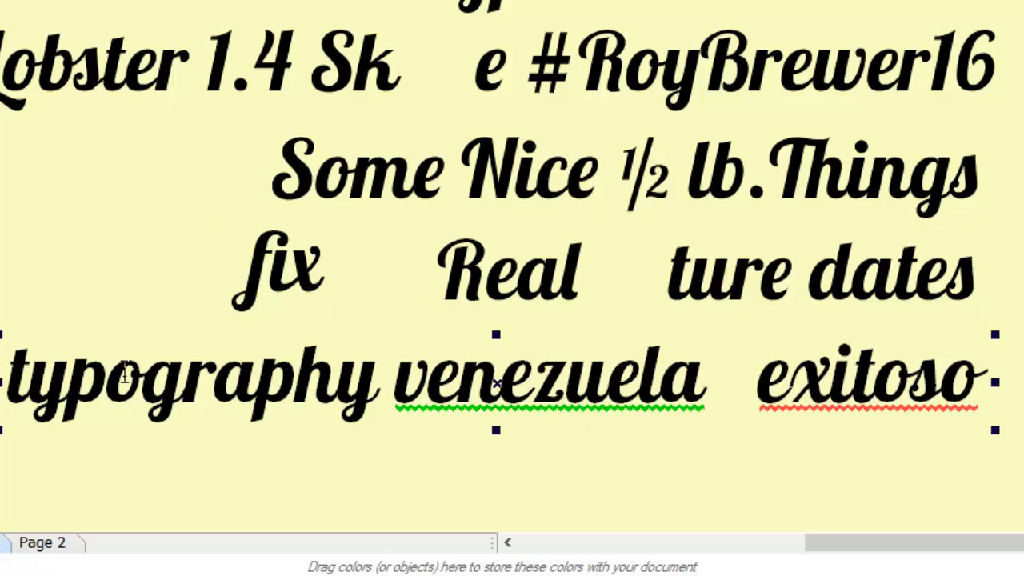
double_click(572, 376)
left_click(567, 417)
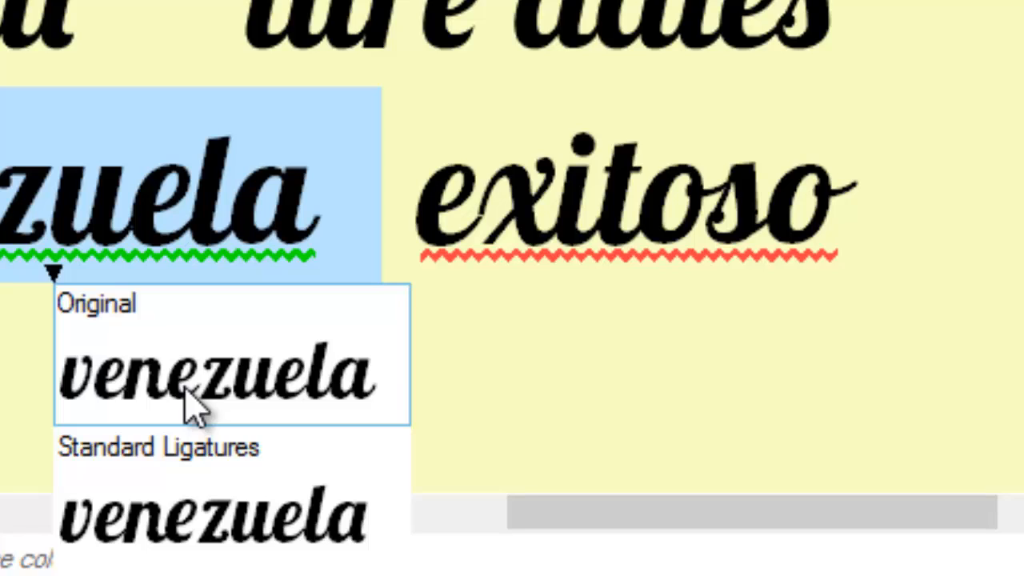
Compare the Original form of the word "exitoso" with its ligatures and apply Standard Ligatures to it.
left_click(628, 192)
double_click(628, 192)
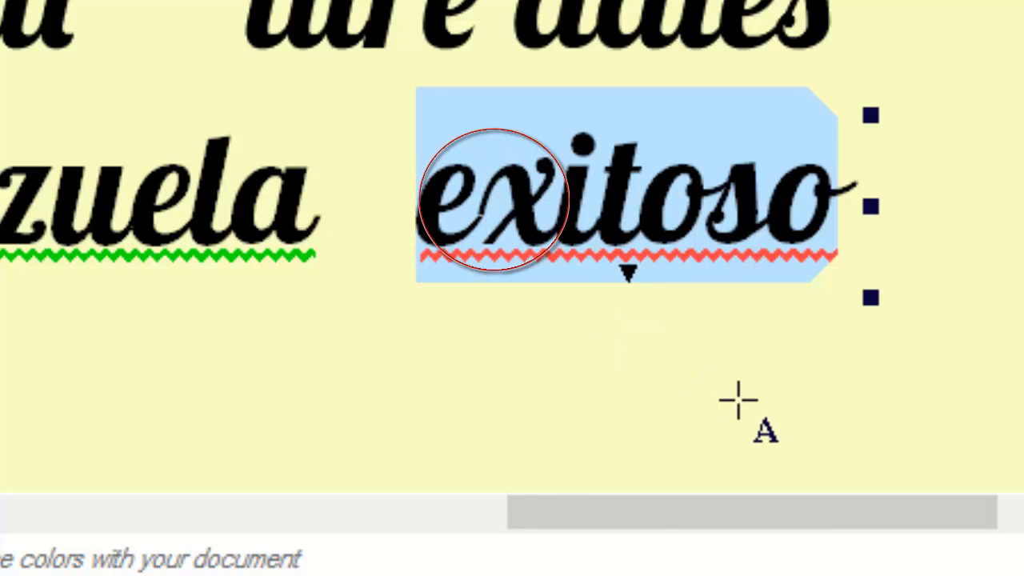
left_click(629, 273)
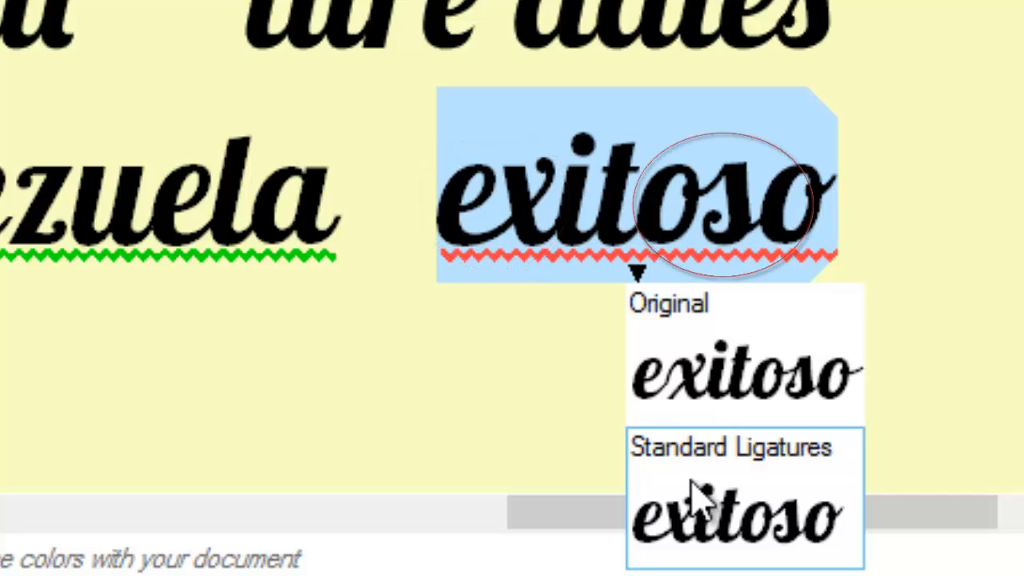
left_click(696, 496)
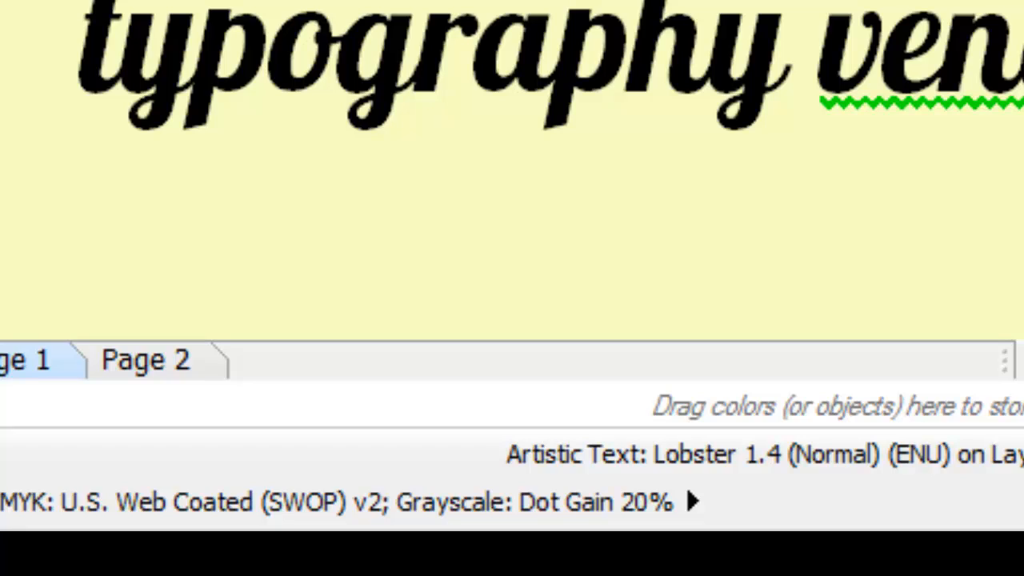
On Page 2, replace the "Gabriola" sample text with "Monarch Trophy" and enlarge it to about two-thirds of the page width.
key("shift+F4")
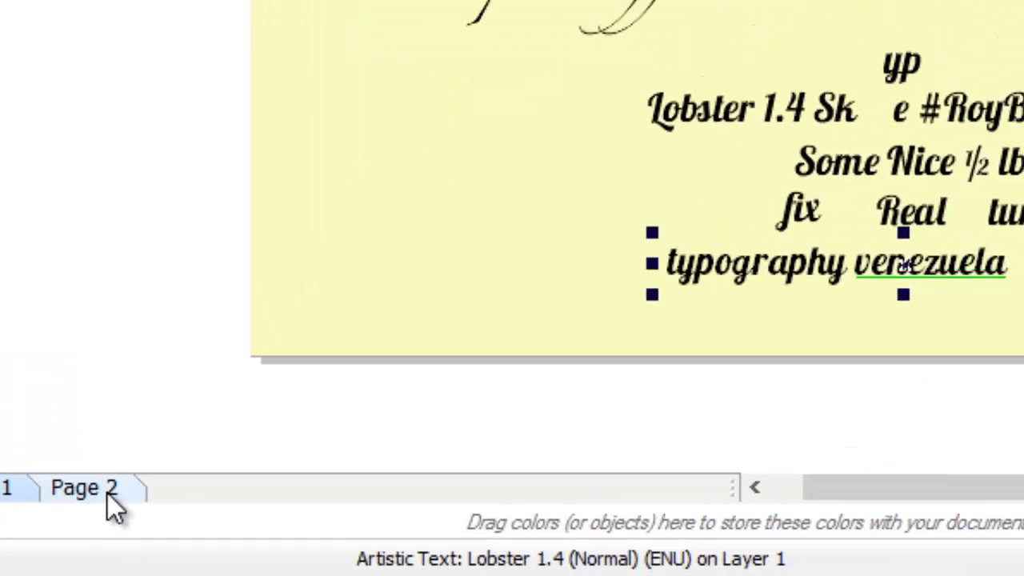
left_click(146, 360)
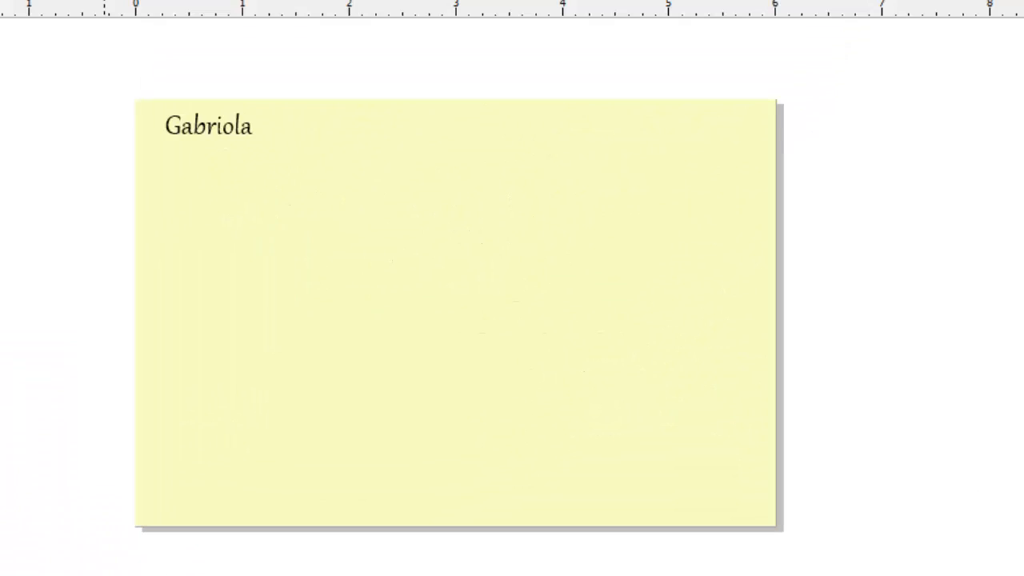
left_click(209, 126)
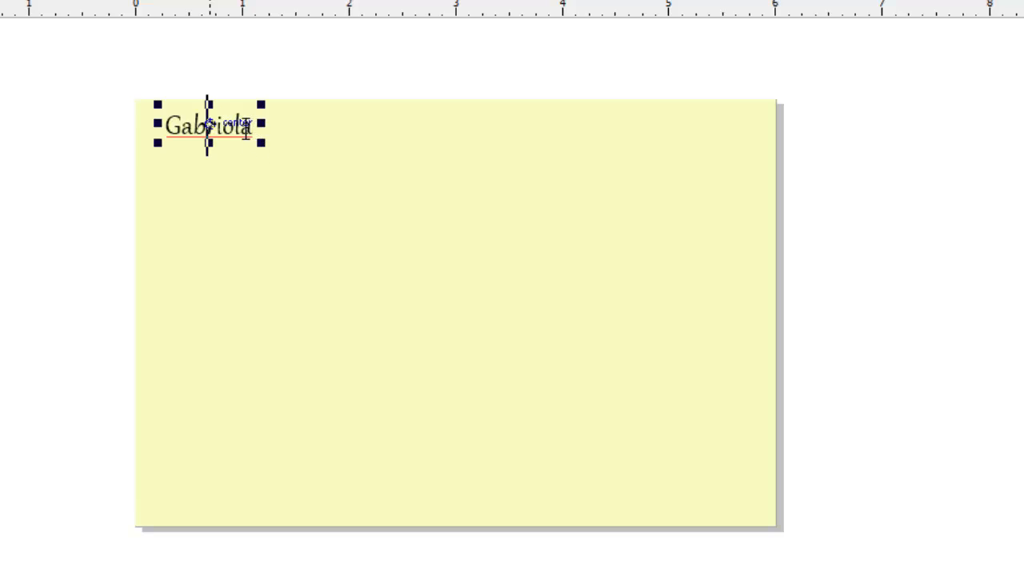
key("shift+End")
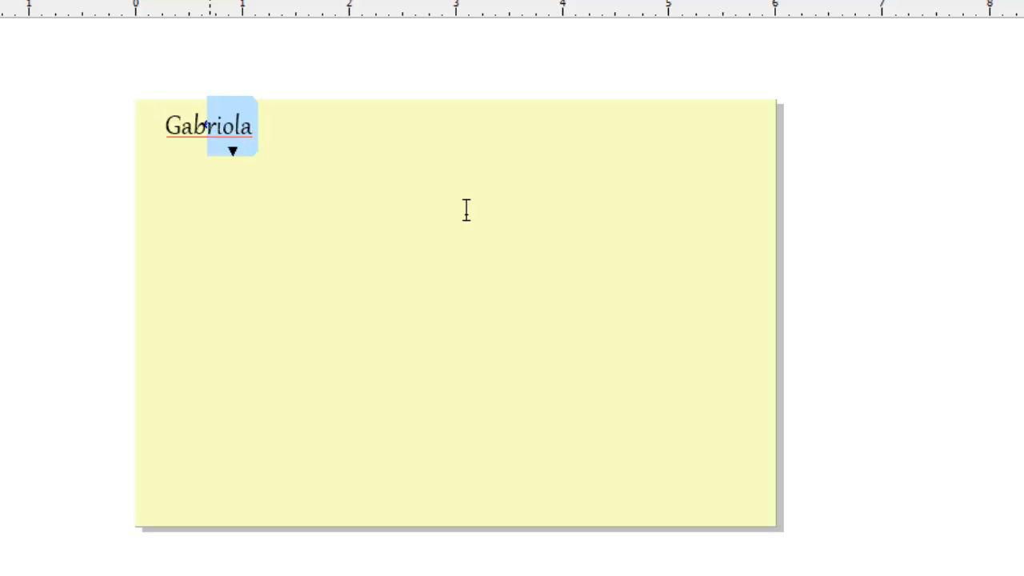
left_click(318, 137)
left_click(208, 126)
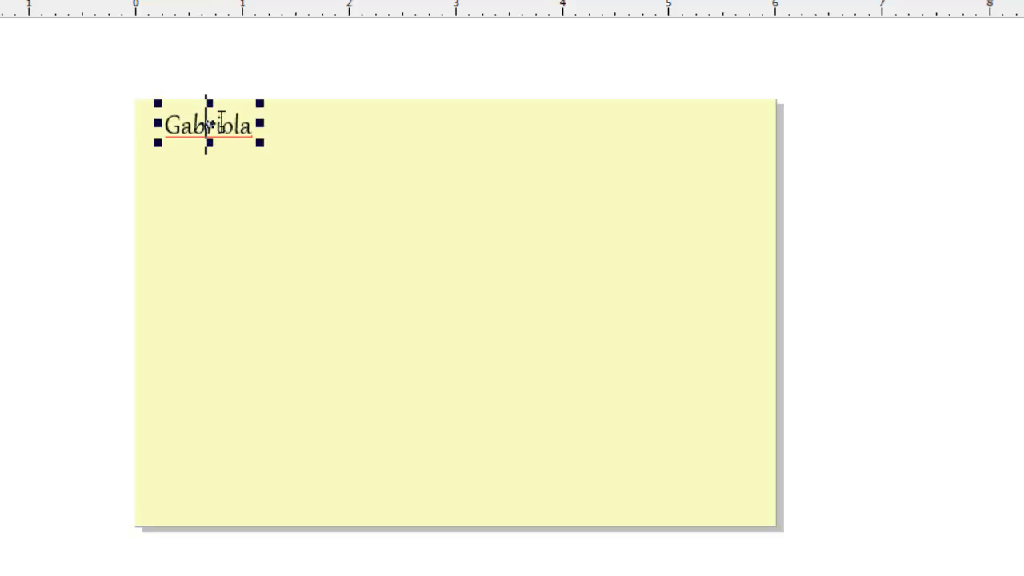
double_click(222, 124)
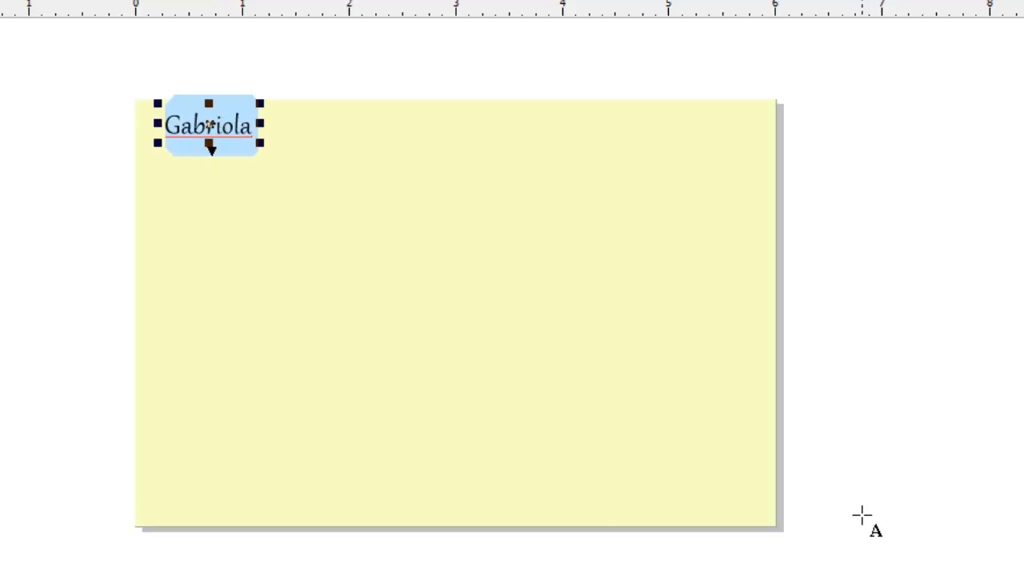
type("Mon")
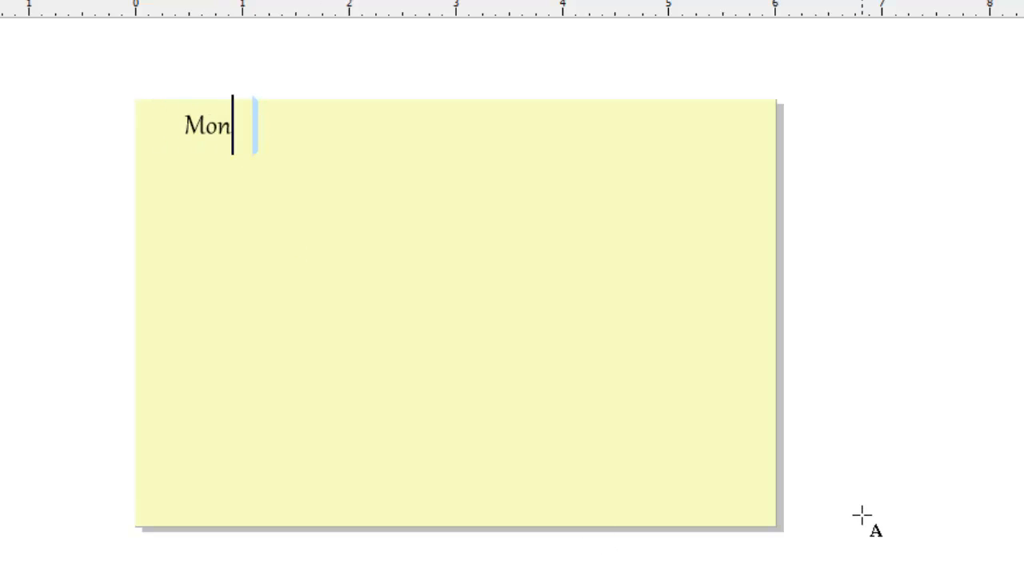
type("arch Trophy")
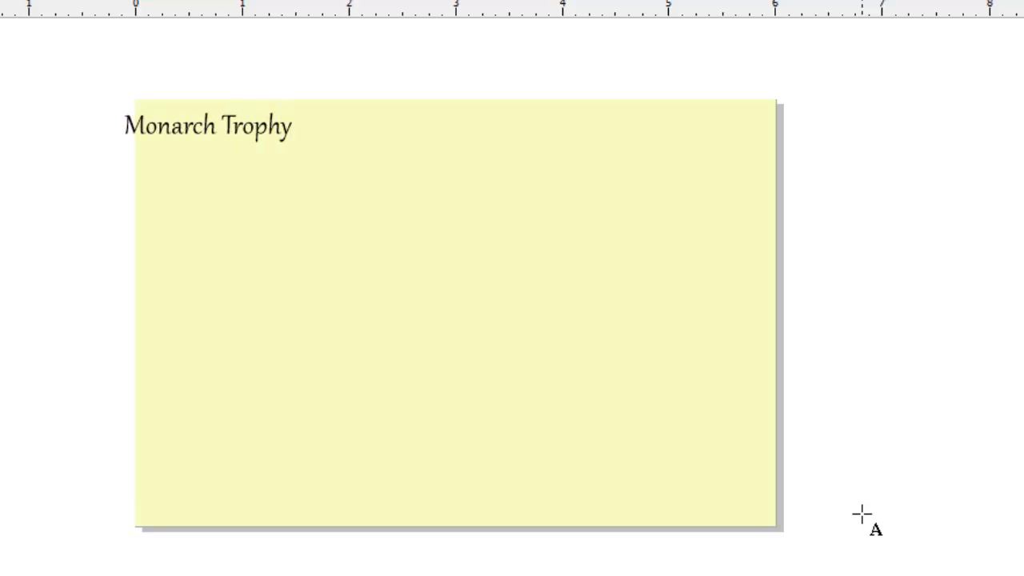
left_click(861, 514)
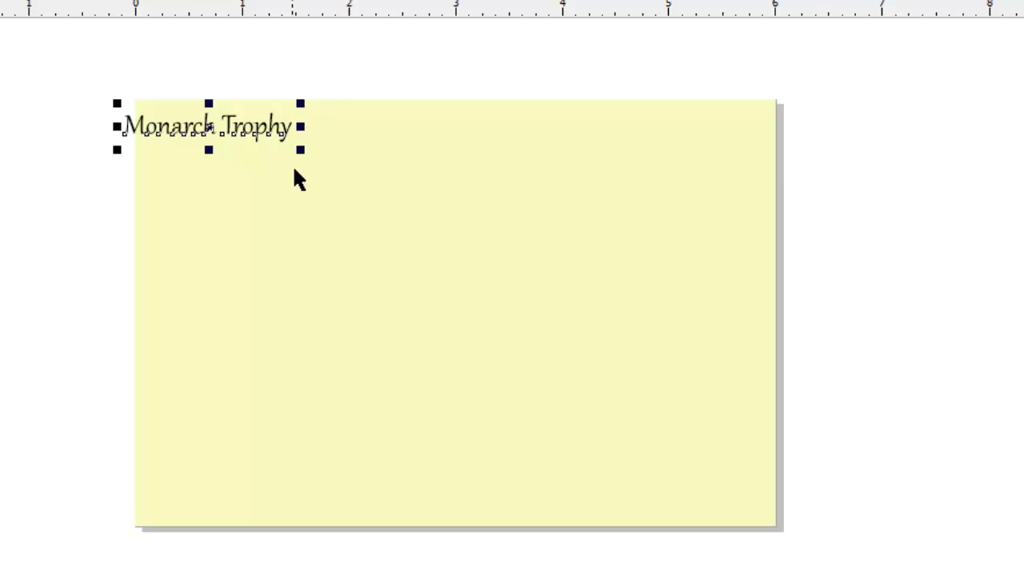
left_click_drag(300, 149, 556, 230)
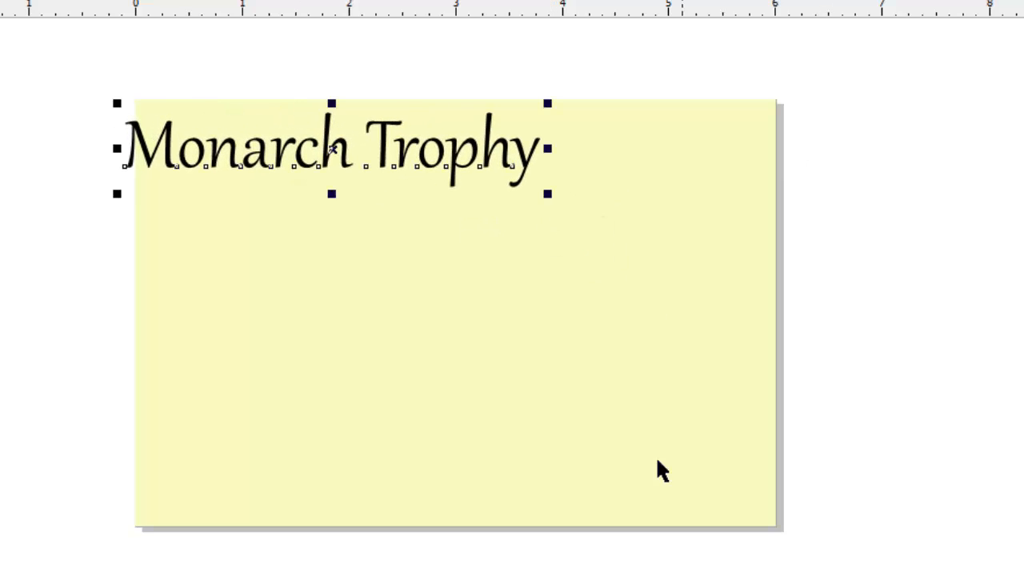
Preview the OpenType variants of the whole "Monarch Trophy" text, including Small Caps from Caps.
double_click(384, 149)
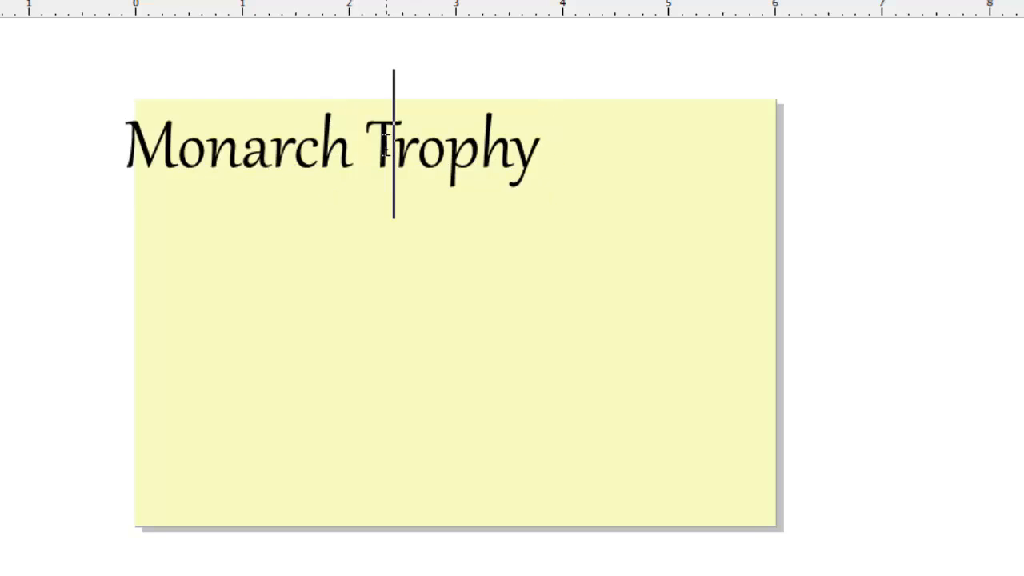
triple_click(384, 150)
key("Escape")
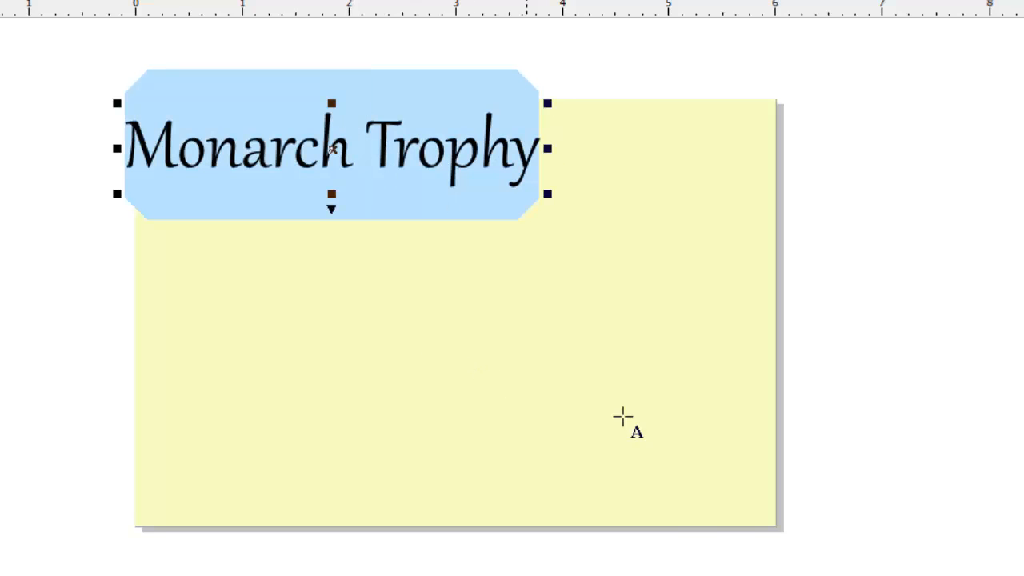
left_click(331, 210)
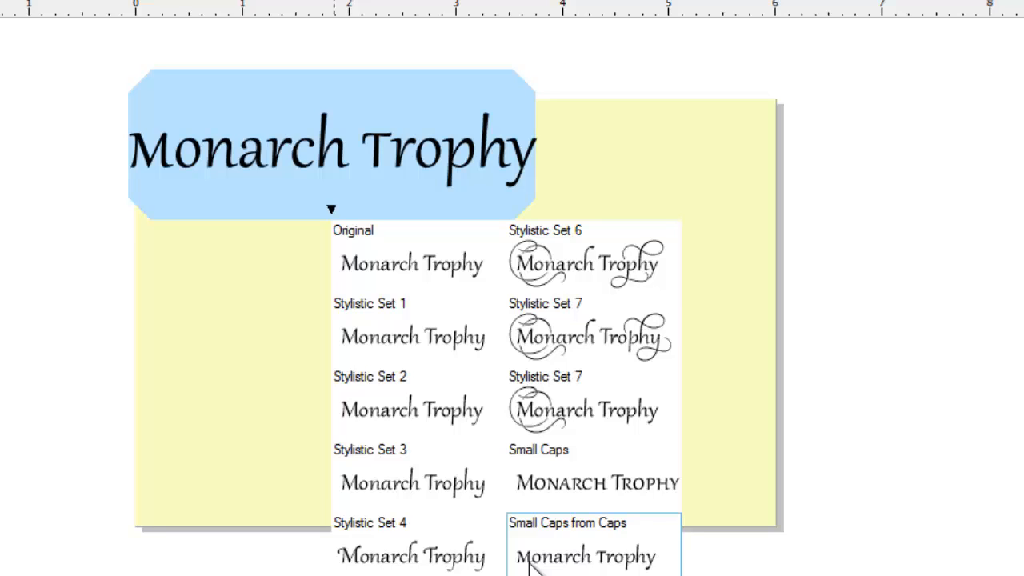
left_click(560, 480)
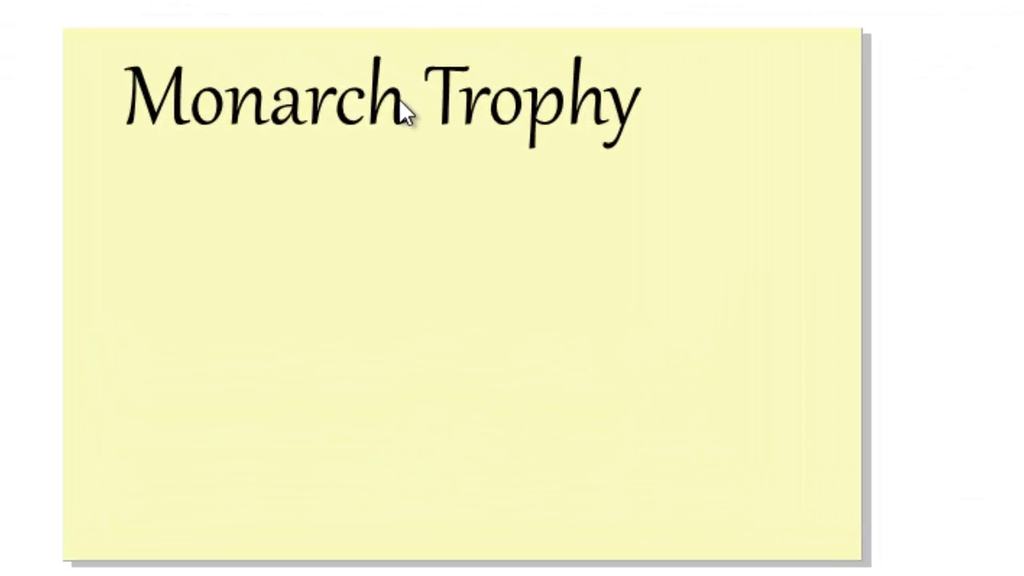
Select all of the "Monarch Trophy" text again and reopen its list of OpenType variants.
left_click(409, 92)
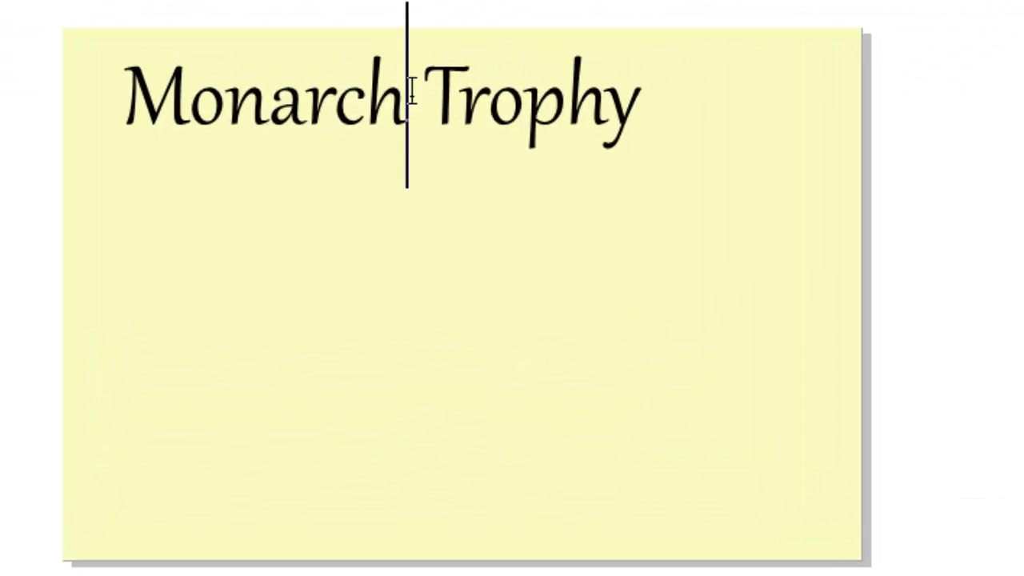
key("ctrl+a")
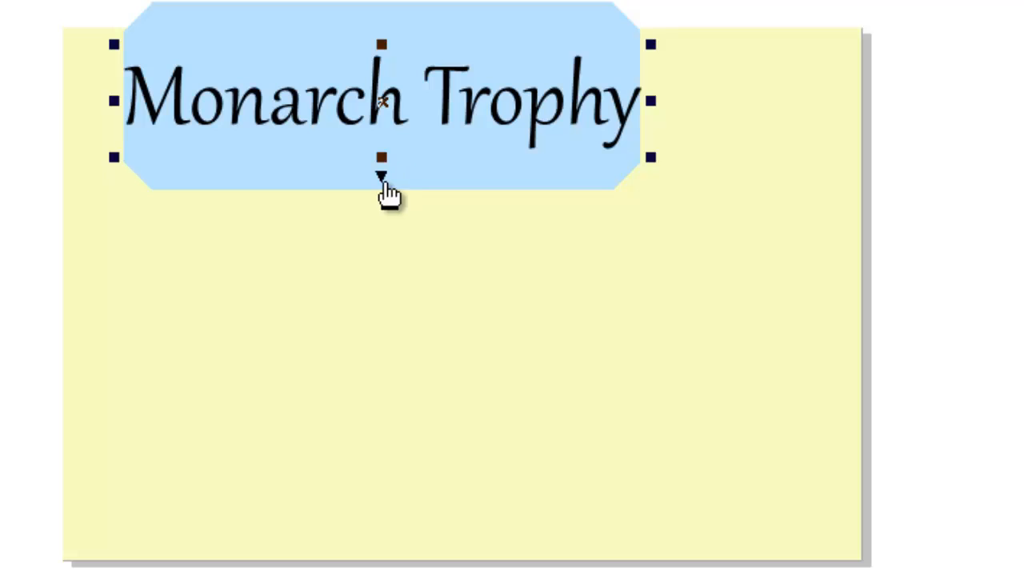
left_click(382, 176)
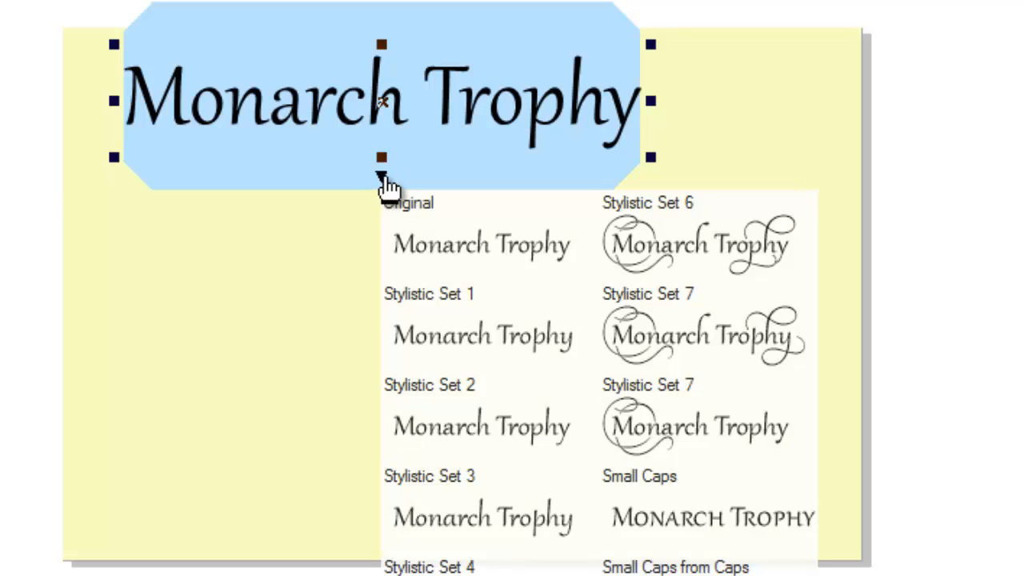